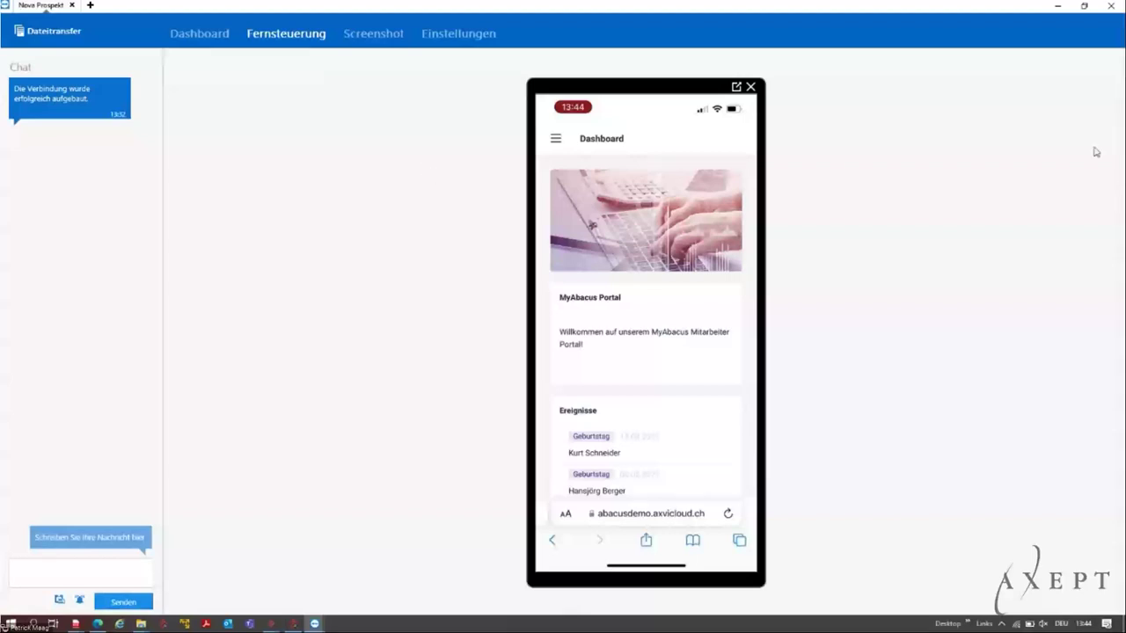
# - Put away the TeamViewer and webinar windows and start the MyAbacus employee portal from the Abacus demo page
pyautogui.click(1087, 7)
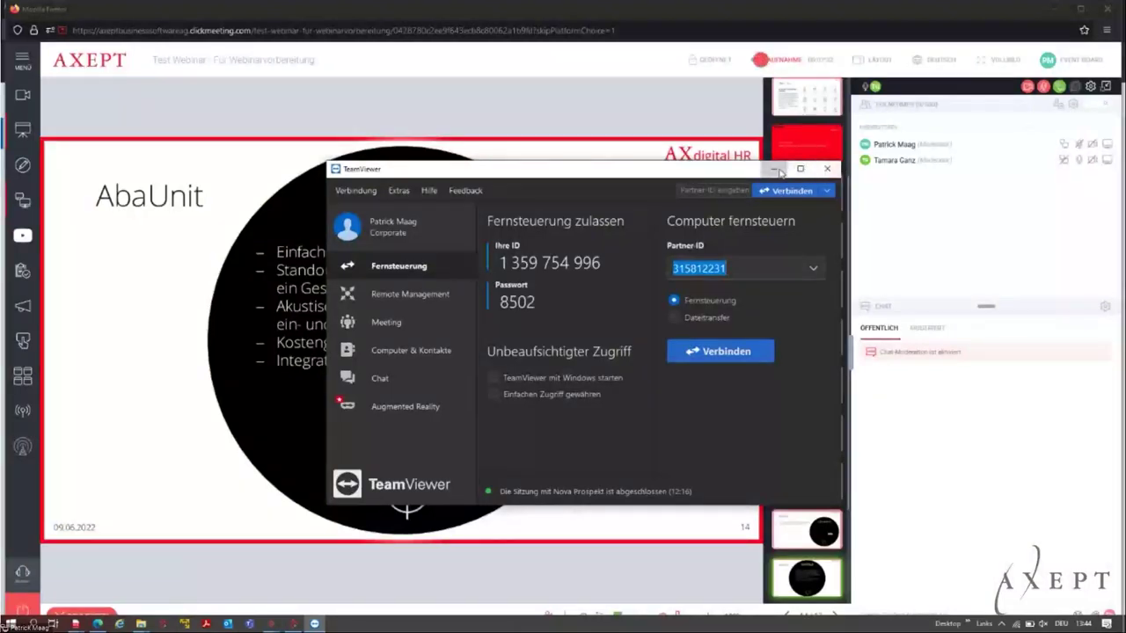
pyautogui.click(773, 168)
pyautogui.click(1057, 12)
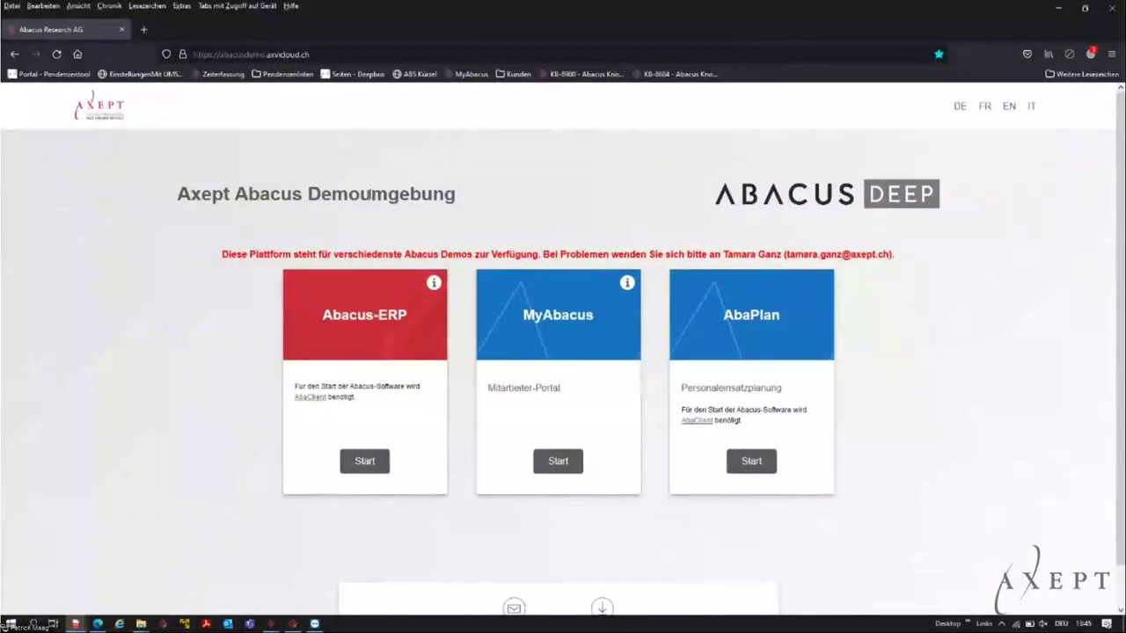
pyautogui.click(560, 463)
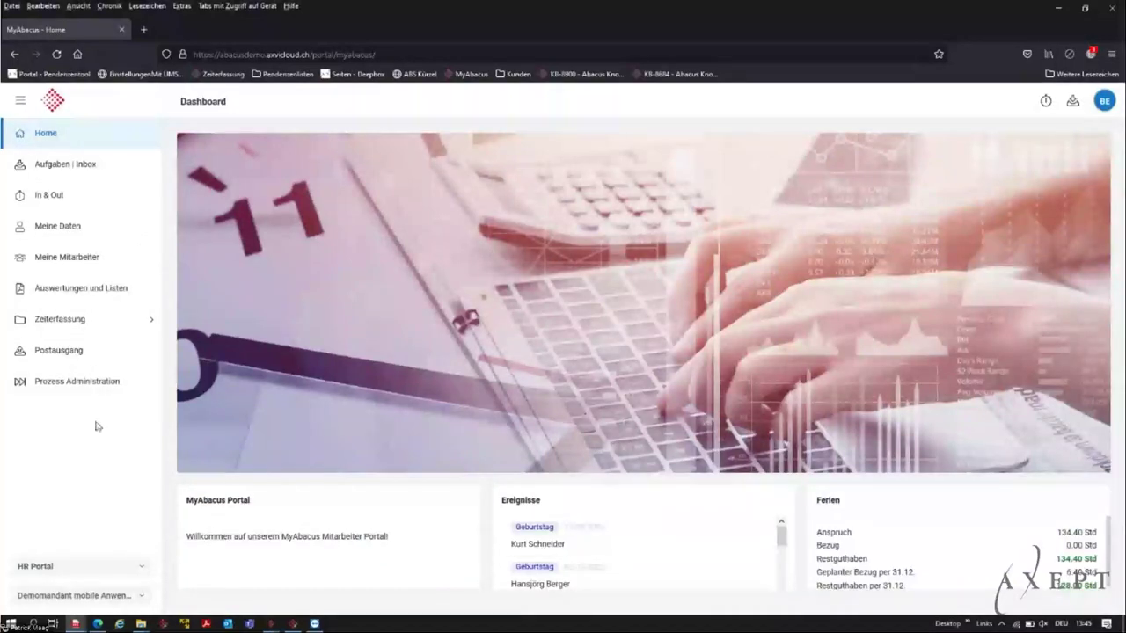
# - In In & Out for 09.06.2022, enter 12:00 as the first leaving time and 13:00 as the second arrival, then save
pyautogui.click(150, 201)
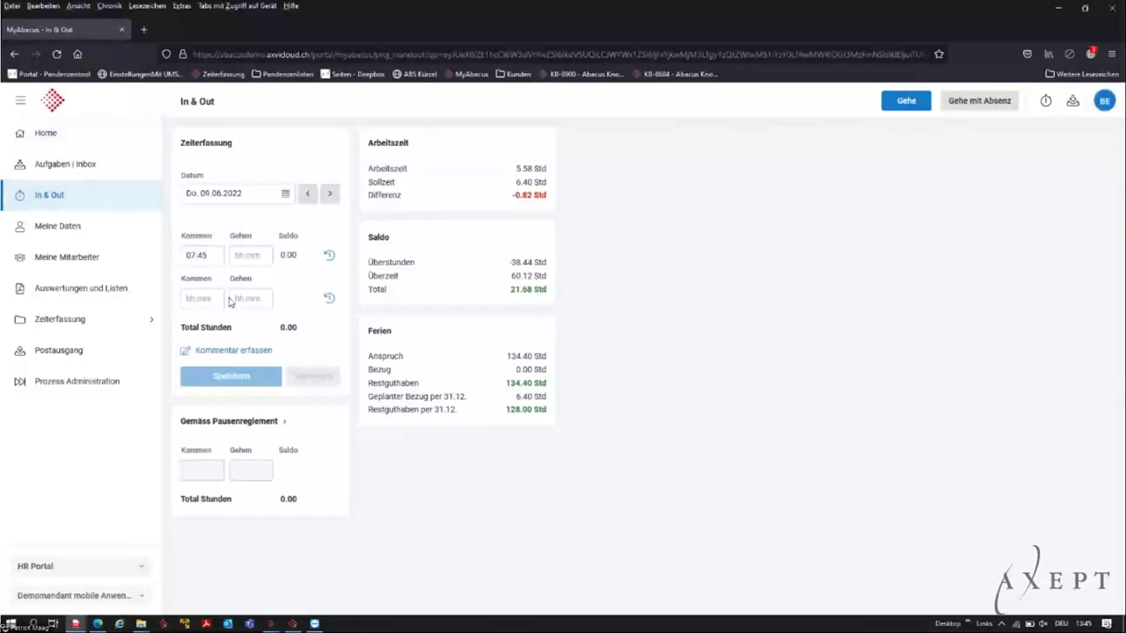
pyautogui.click(234, 260)
pyautogui.write('1200')
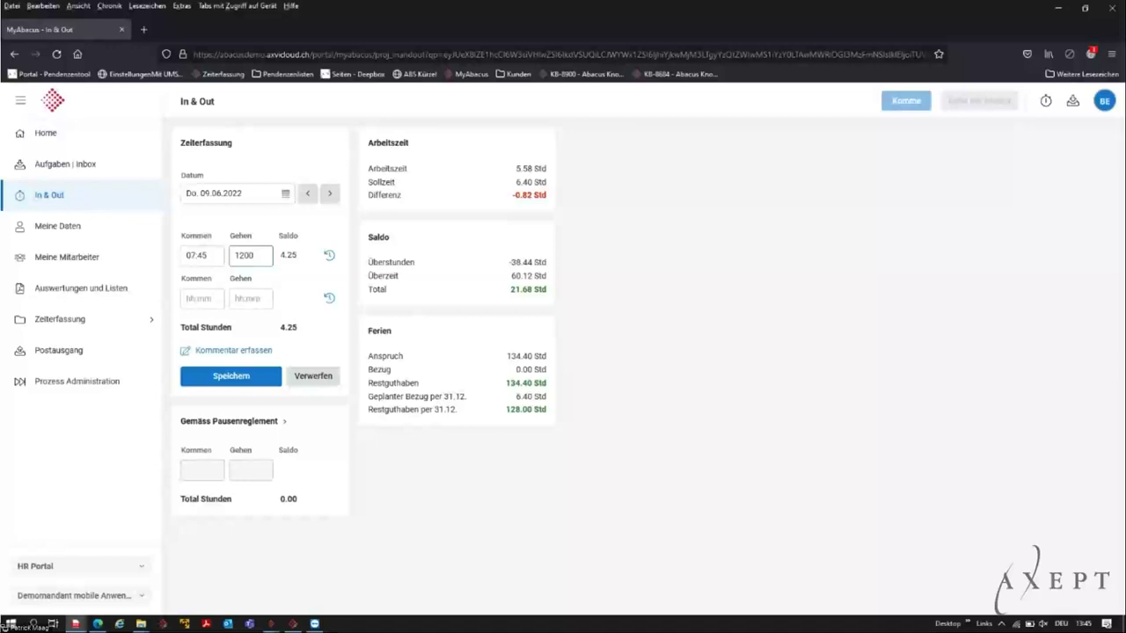
pyautogui.click(201, 298)
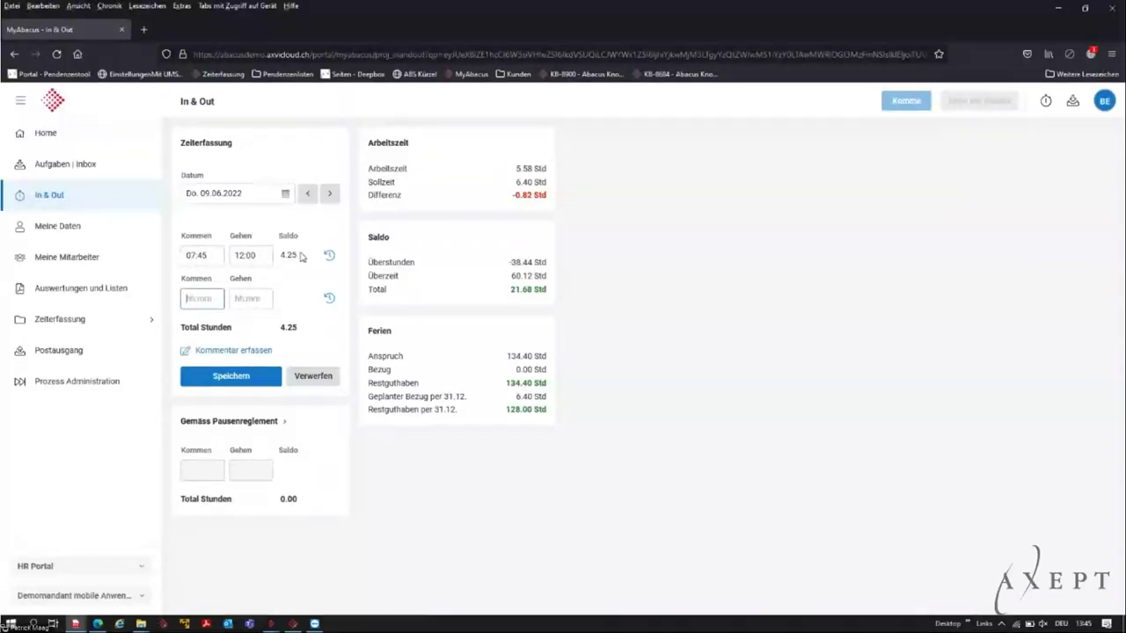
pyautogui.write('13')
pyautogui.press('Tab')
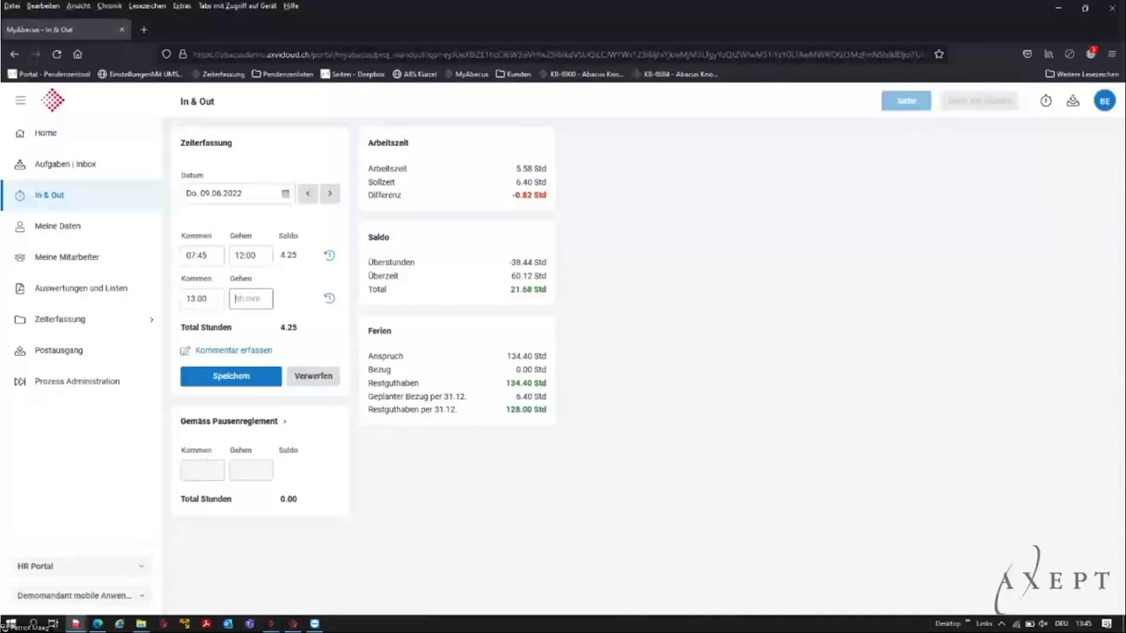
pyautogui.click(246, 378)
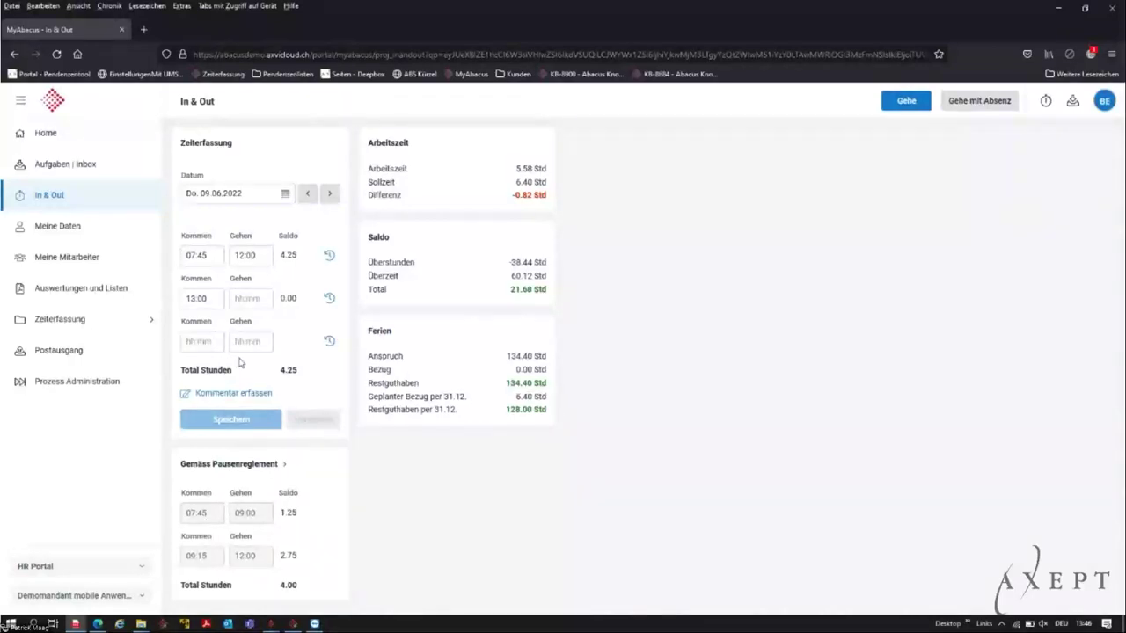
# - Look through the personal data, employee, and reports and lists pages, then the work overview under Zeiterfassung
pyautogui.click(61, 226)
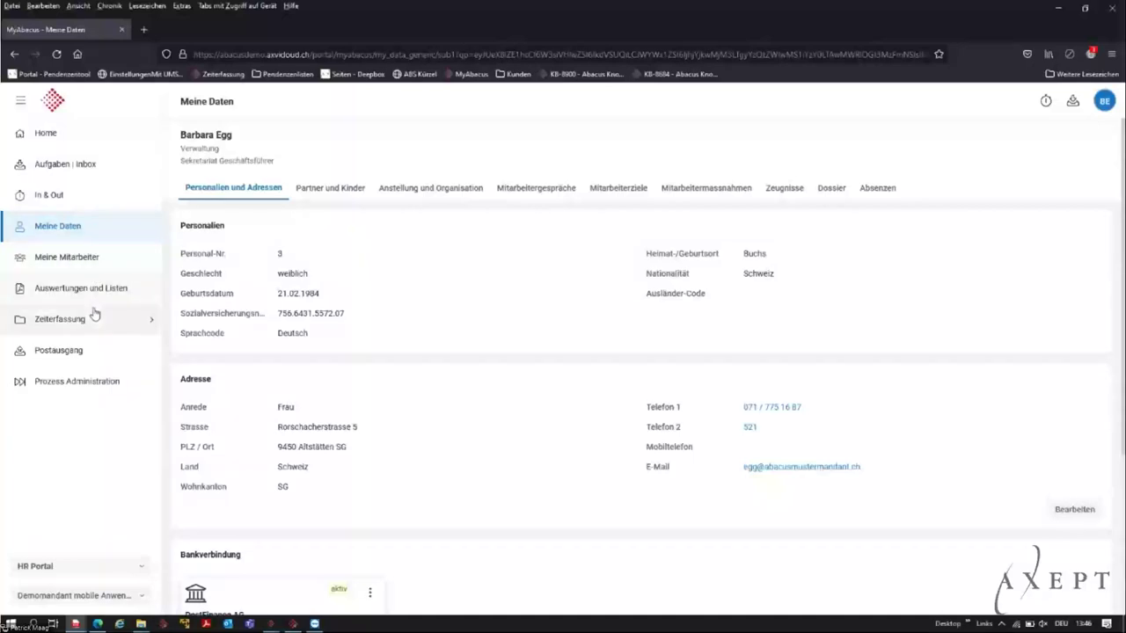
pyautogui.click(104, 260)
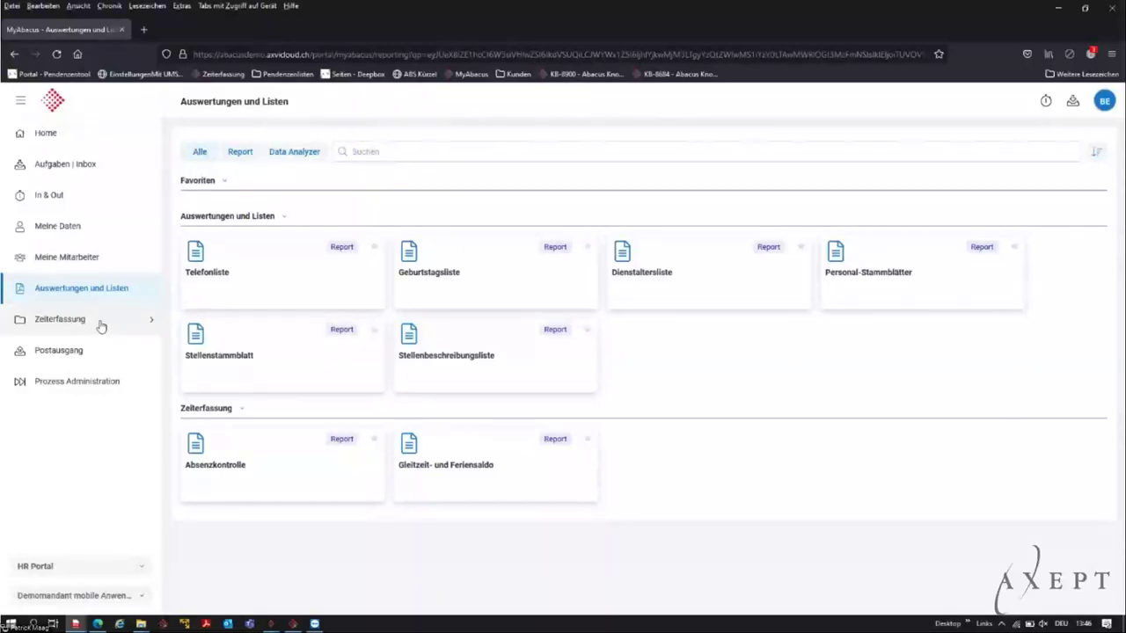
pyautogui.click(66, 319)
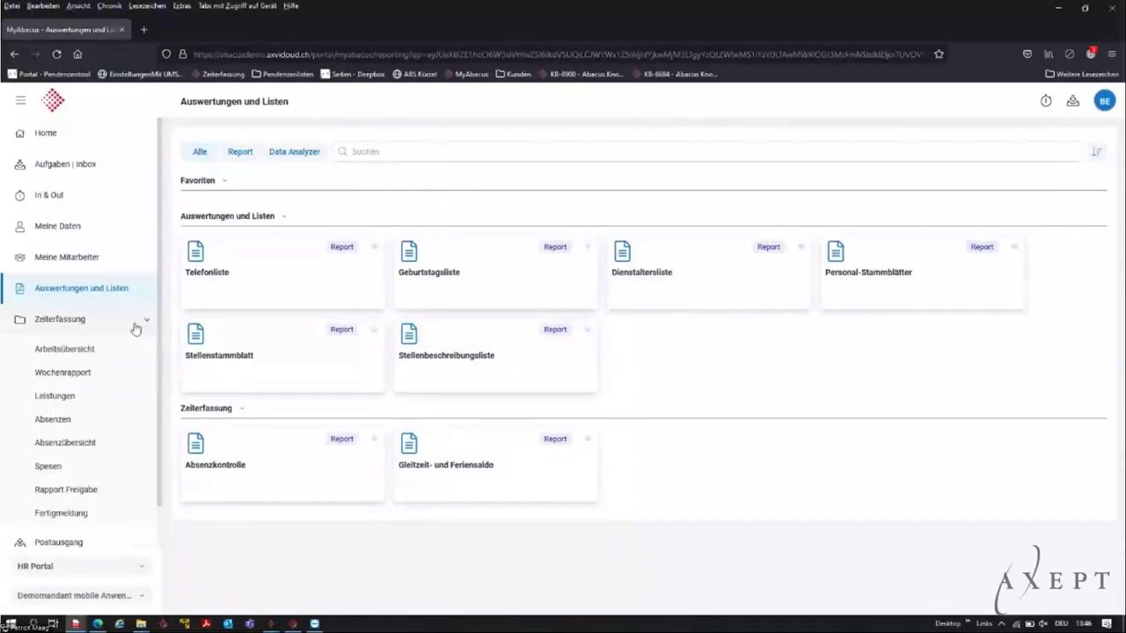
pyautogui.scroll(-1, 135, 327)
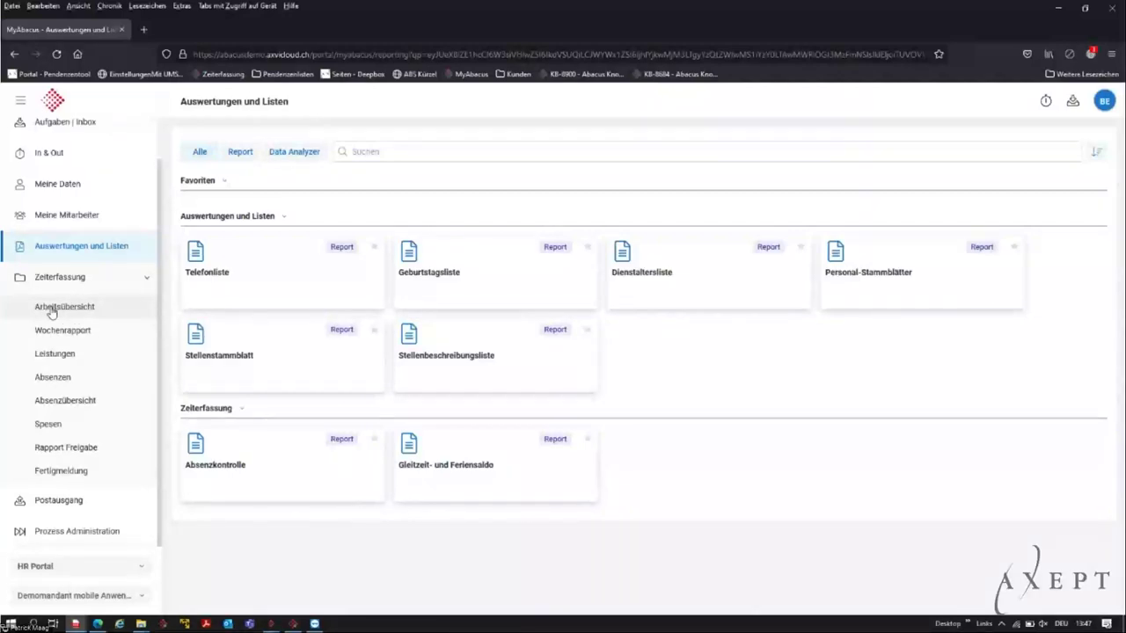
pyautogui.click(400, 378)
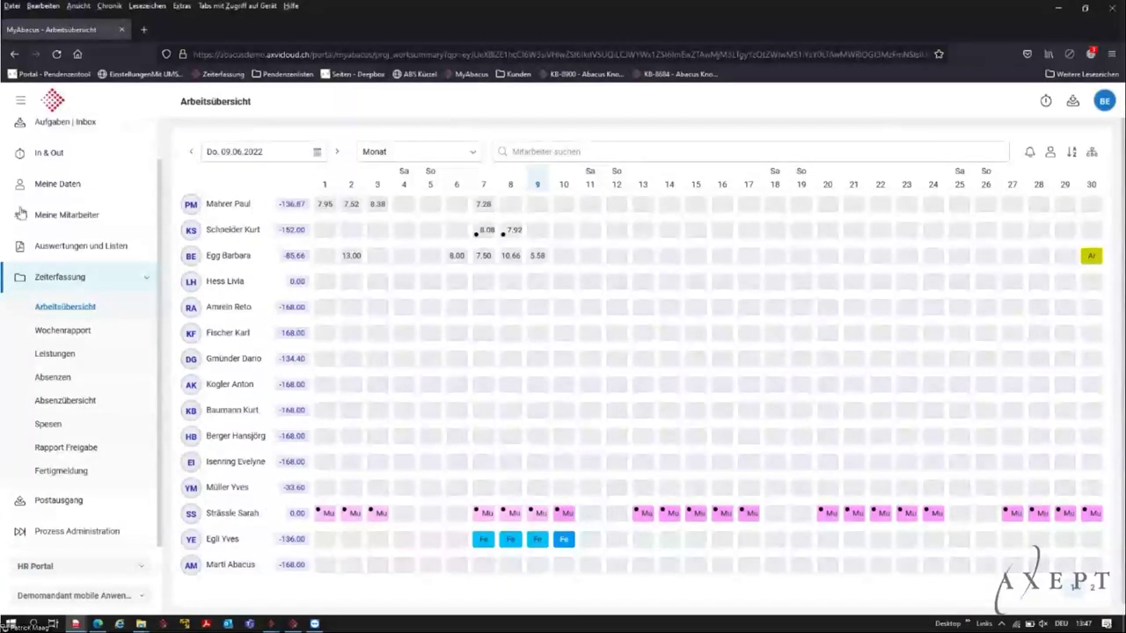
# - Start a new entry in Leistungen for project 8001 Beratung Sollberger AG with service type 1400 Arbeit
pyautogui.click(87, 361)
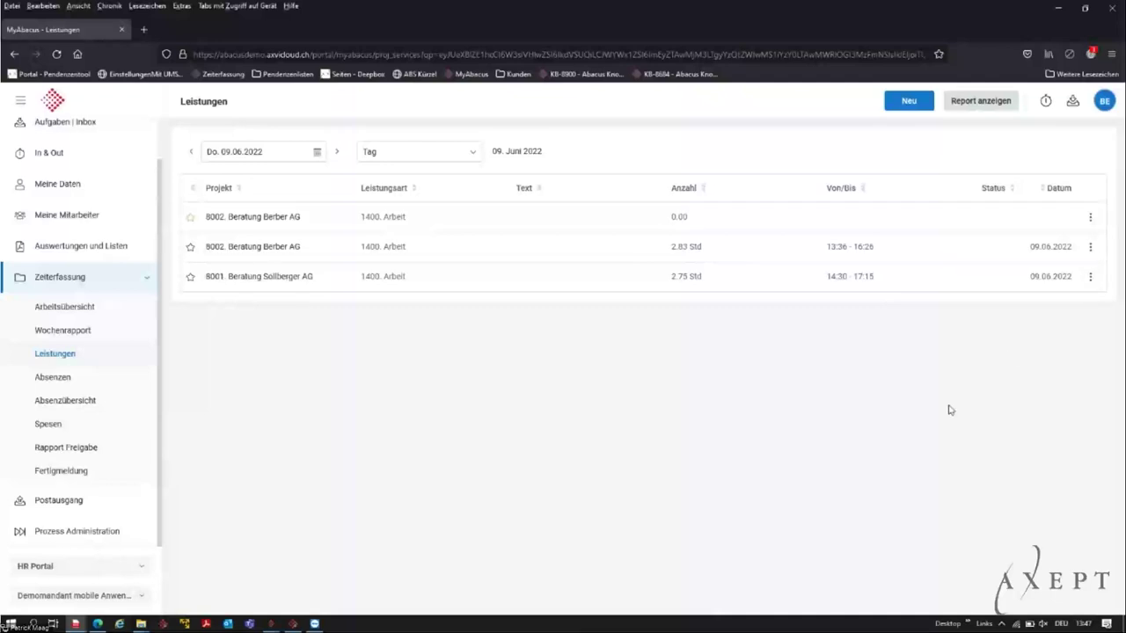
pyautogui.click(906, 104)
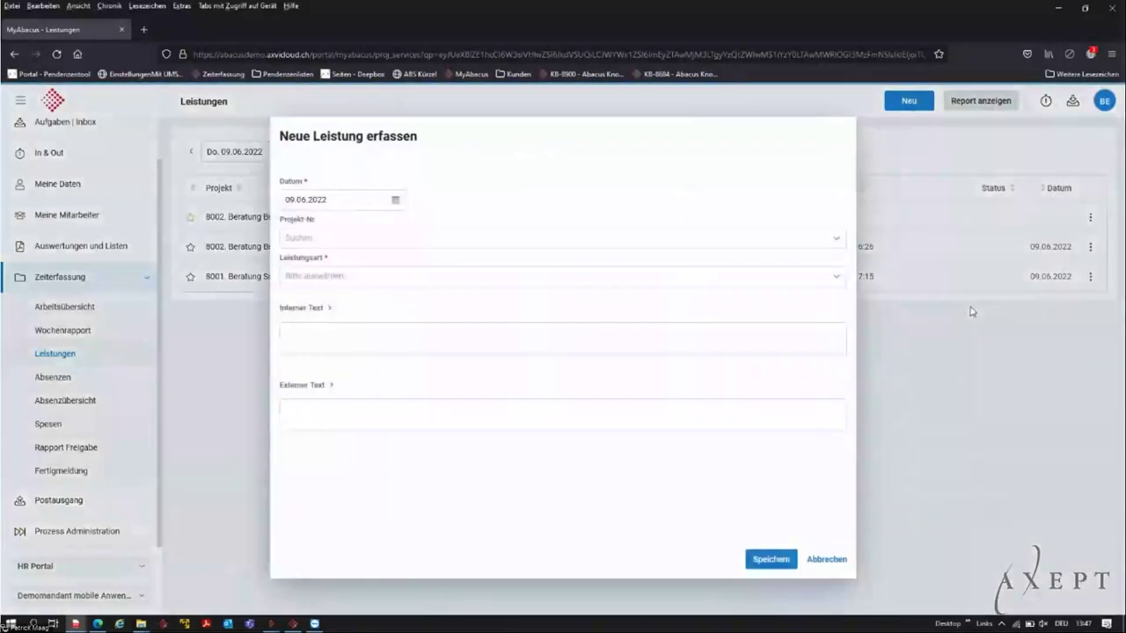
pyautogui.click(377, 237)
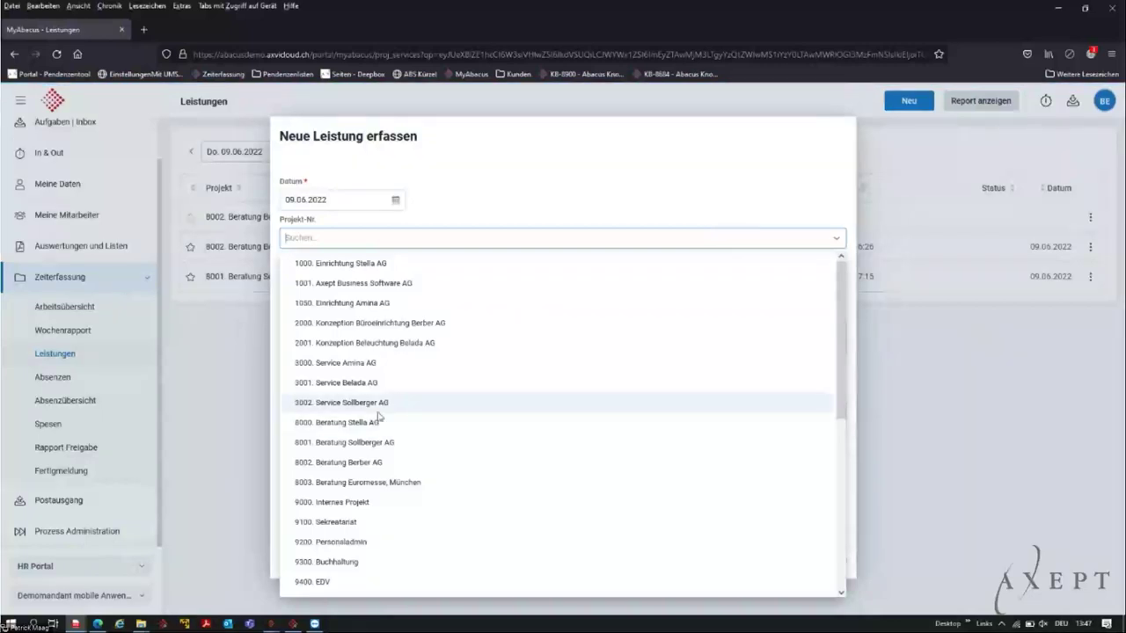
pyautogui.click(362, 448)
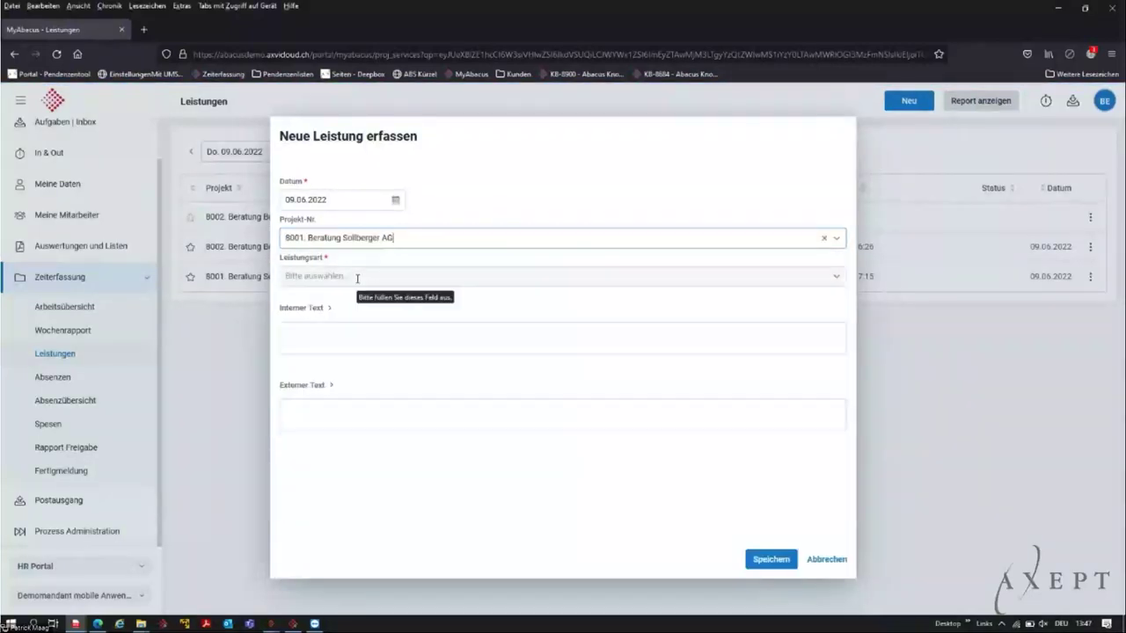
pyautogui.click(357, 278)
pyautogui.click(342, 300)
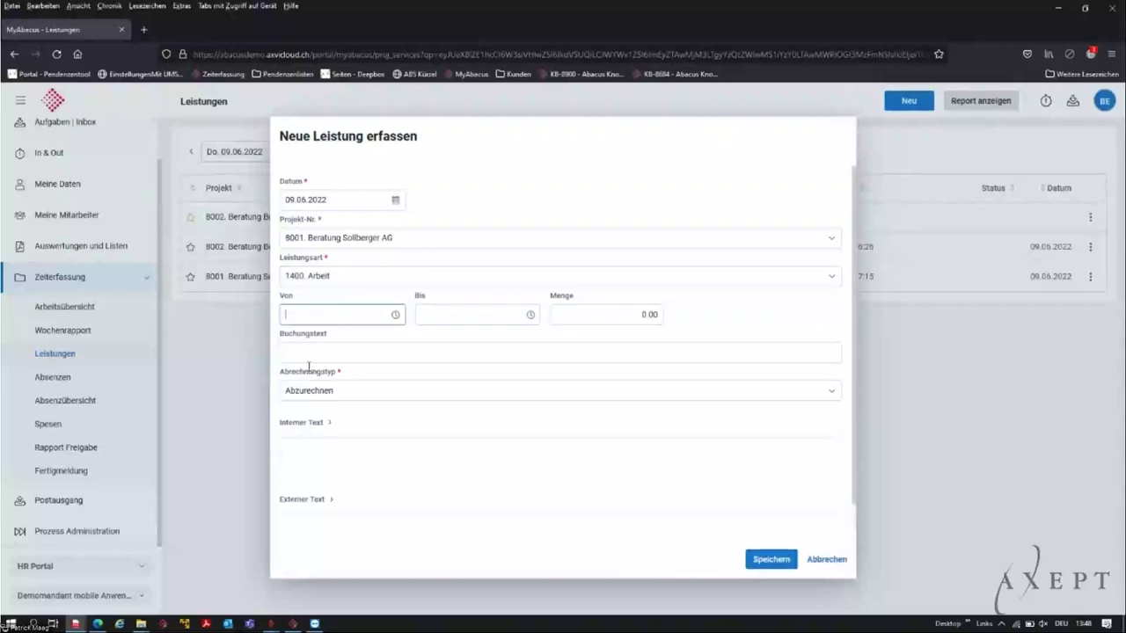
# - Give the new service entry a quantity of 4.00 and the external text "Test 2", then save it
pyautogui.click(593, 314)
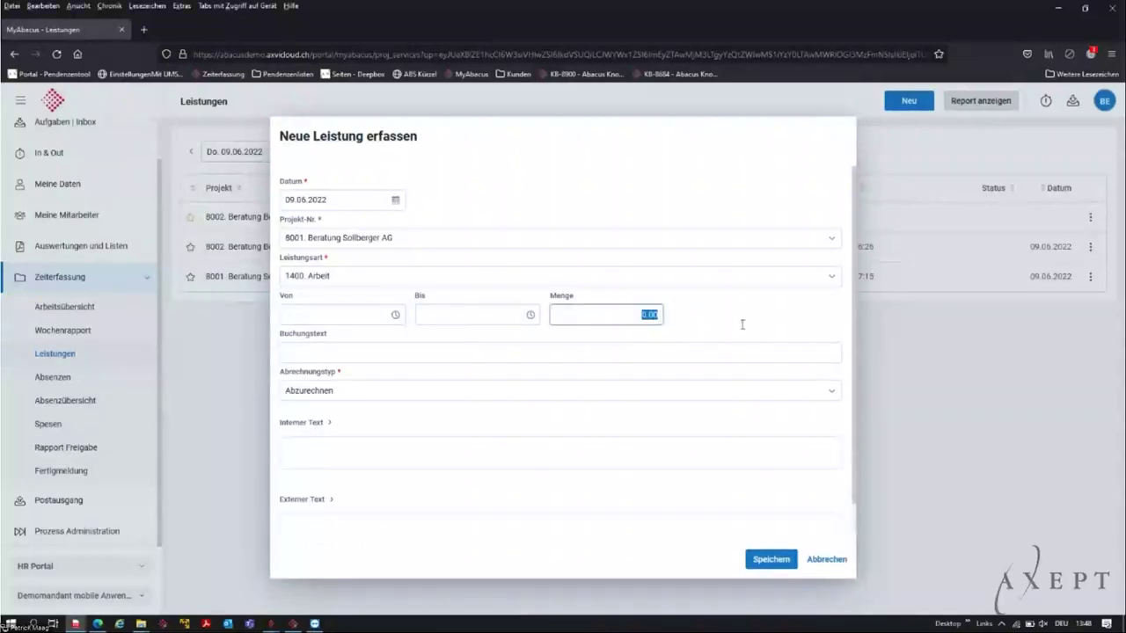
pyautogui.write('4')
pyautogui.click(454, 354)
pyautogui.click(361, 526)
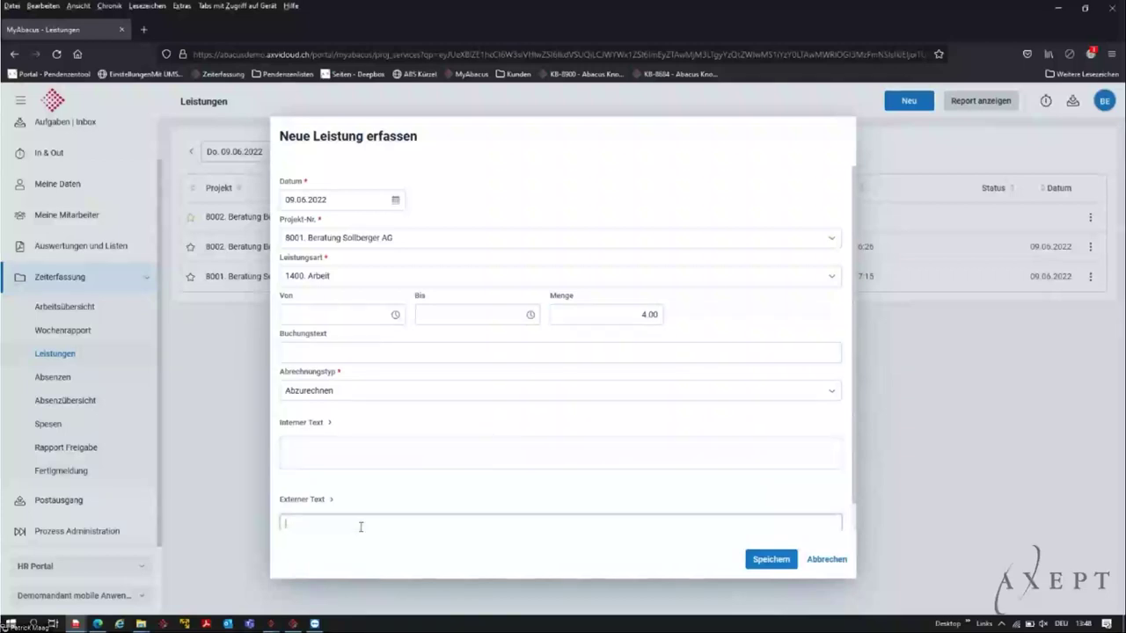
pyautogui.write('Test')
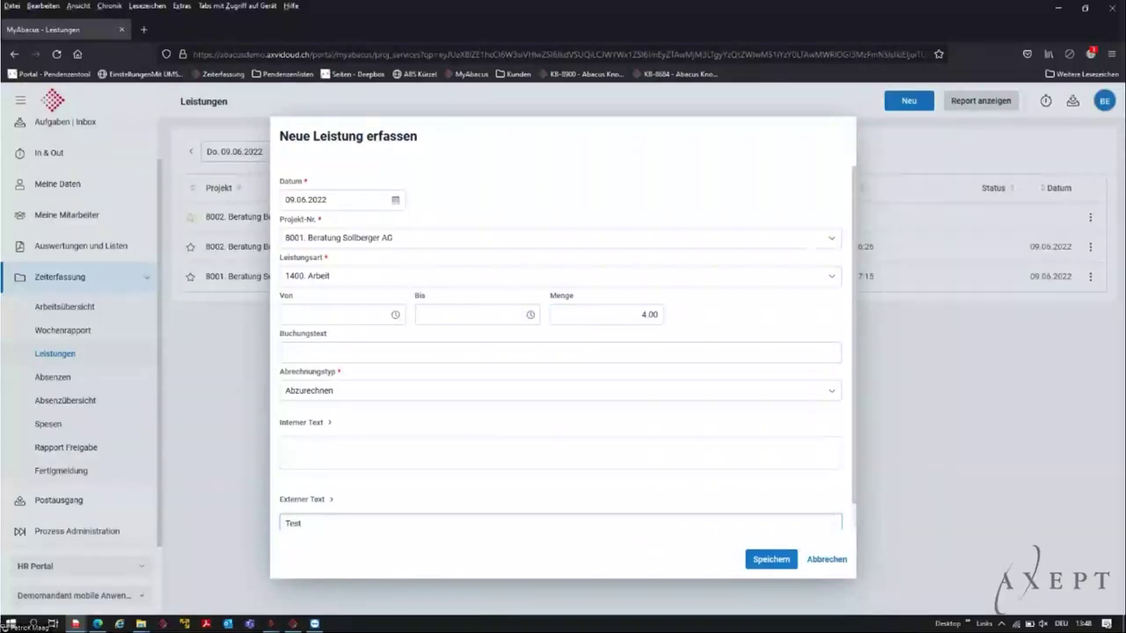
pyautogui.write(' 2')
pyautogui.click(771, 559)
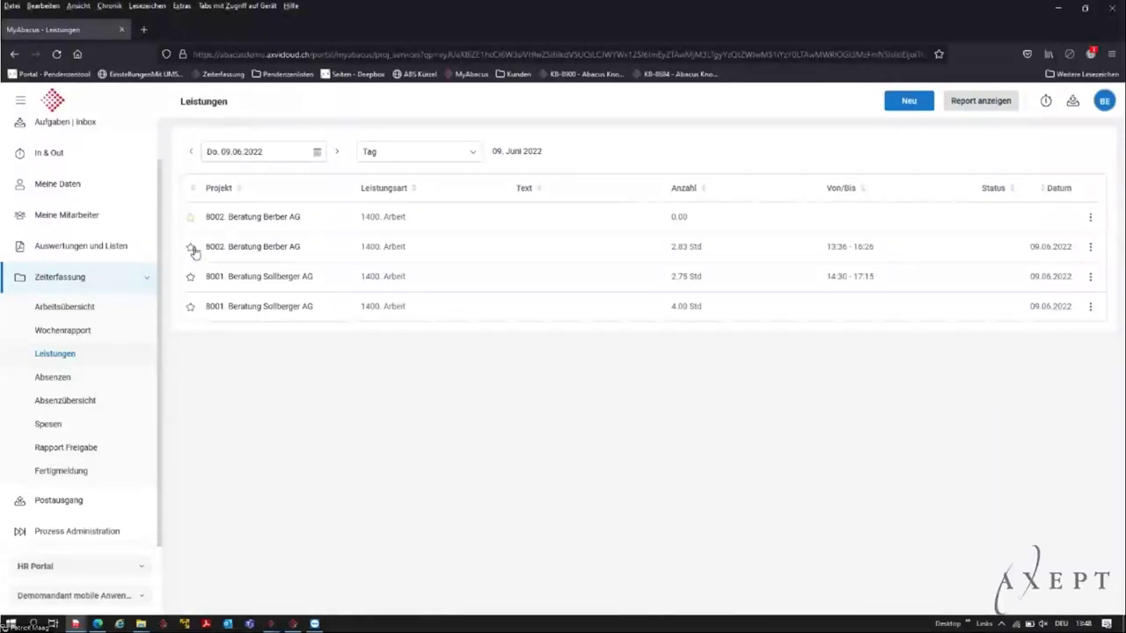
# - Mark the new 8001 Beratung Sollberger AG entry as a favourite and advance the services list to 13.06.2022
pyautogui.click(206, 315)
pyautogui.click(337, 152)
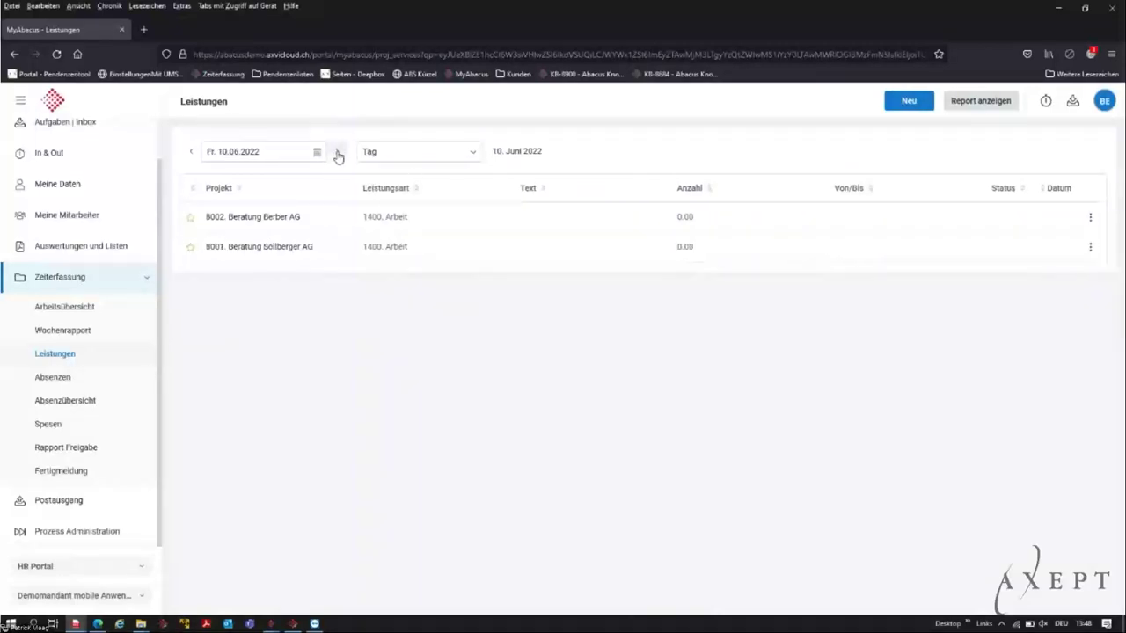
pyautogui.click(337, 153)
pyautogui.click(339, 154)
# - Record 4 hours of 1400 Arbeit on 13.06.2022 from the favourite 8002 Beratung Berber AG and save
pyautogui.click(686, 220)
pyautogui.click(1046, 286)
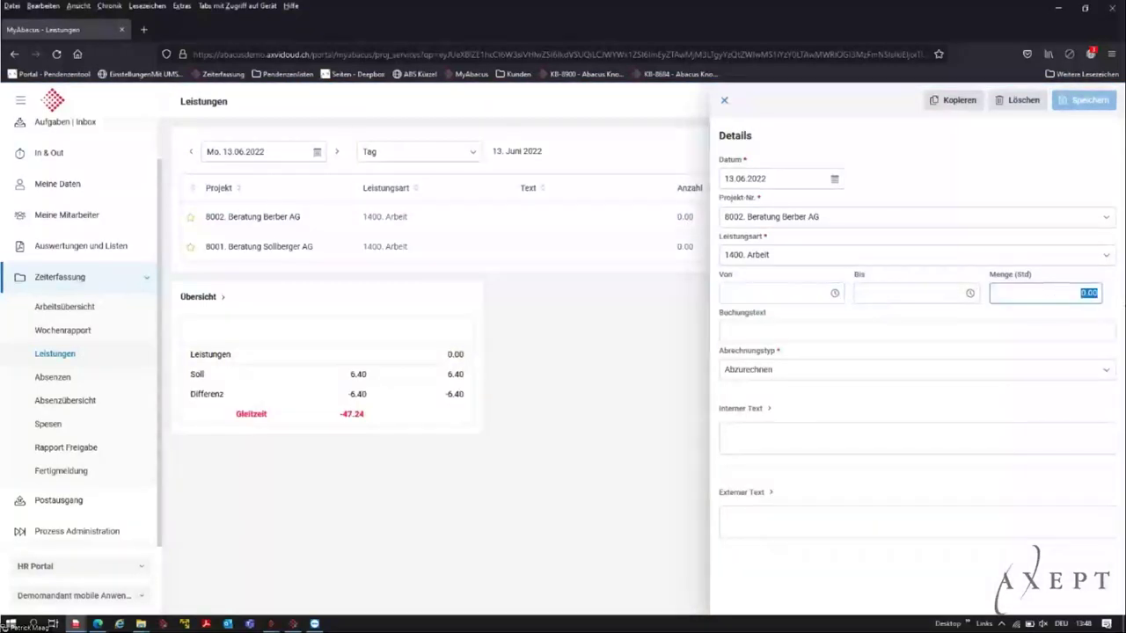
pyautogui.write('4')
pyautogui.click(885, 437)
pyautogui.click(1095, 102)
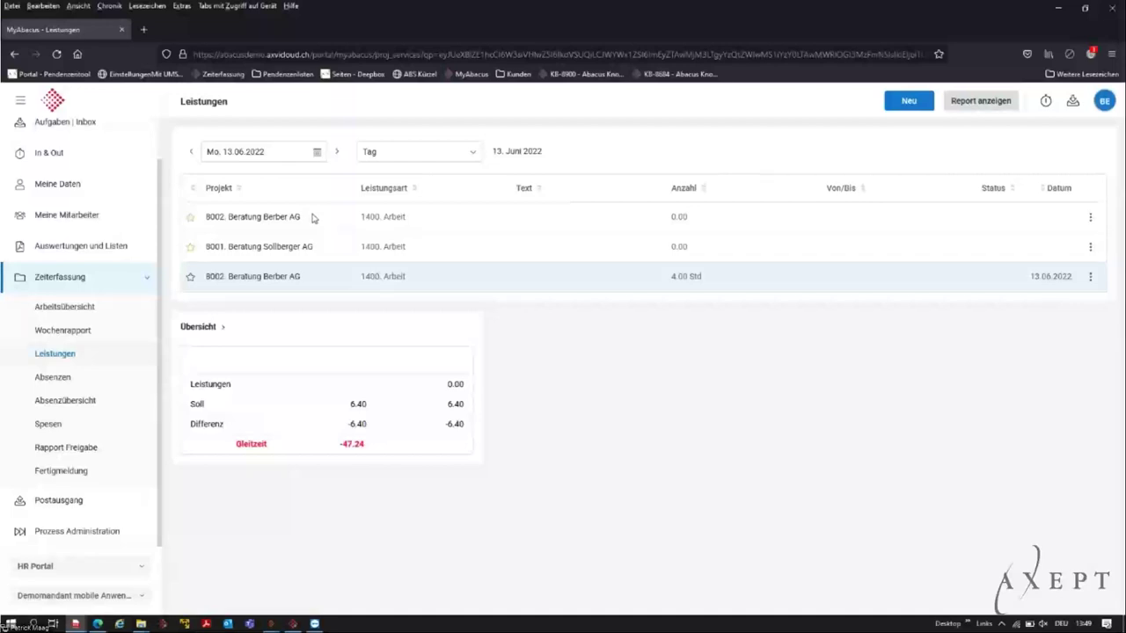
# - Start a new absence in Absenzen and set its start and end date to 19.09.2022
pyautogui.click(63, 382)
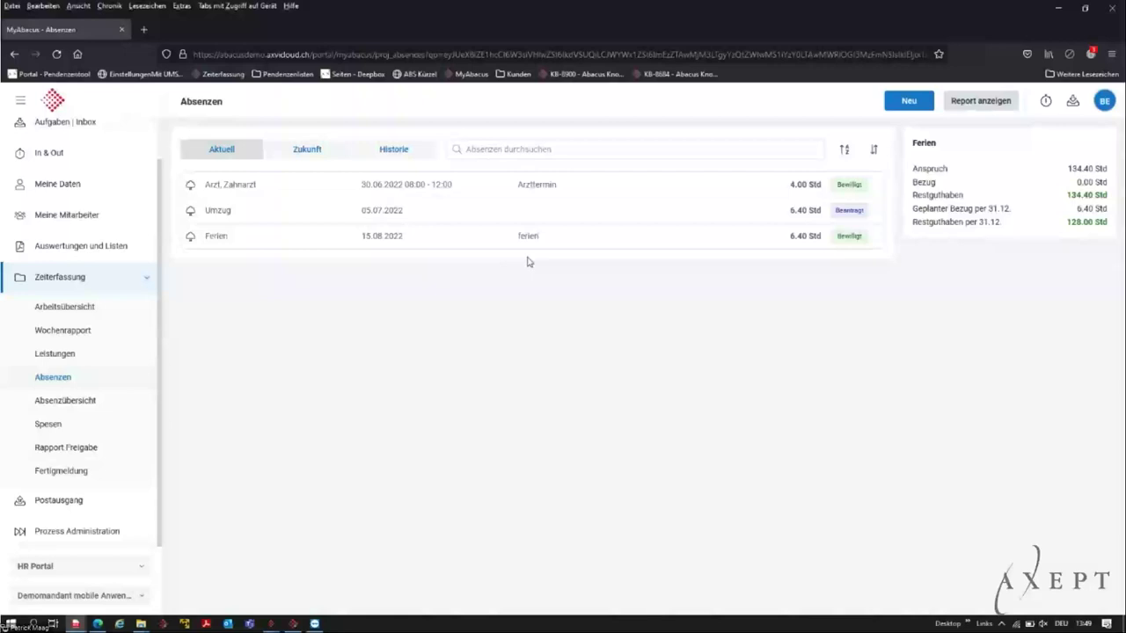
pyautogui.click(909, 101)
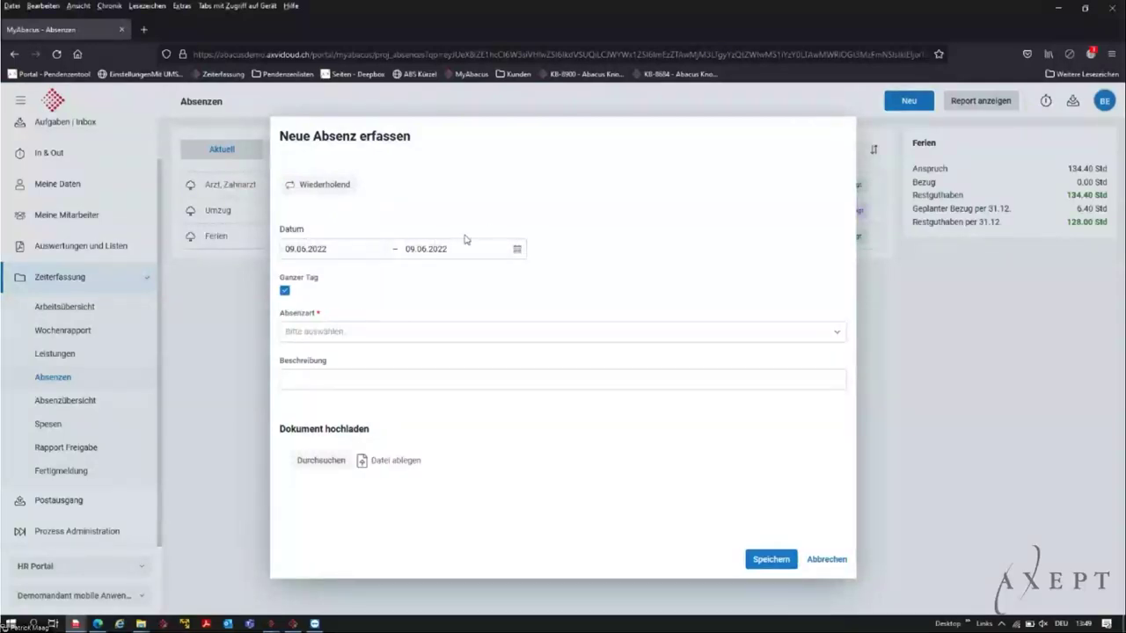
pyautogui.click(517, 248)
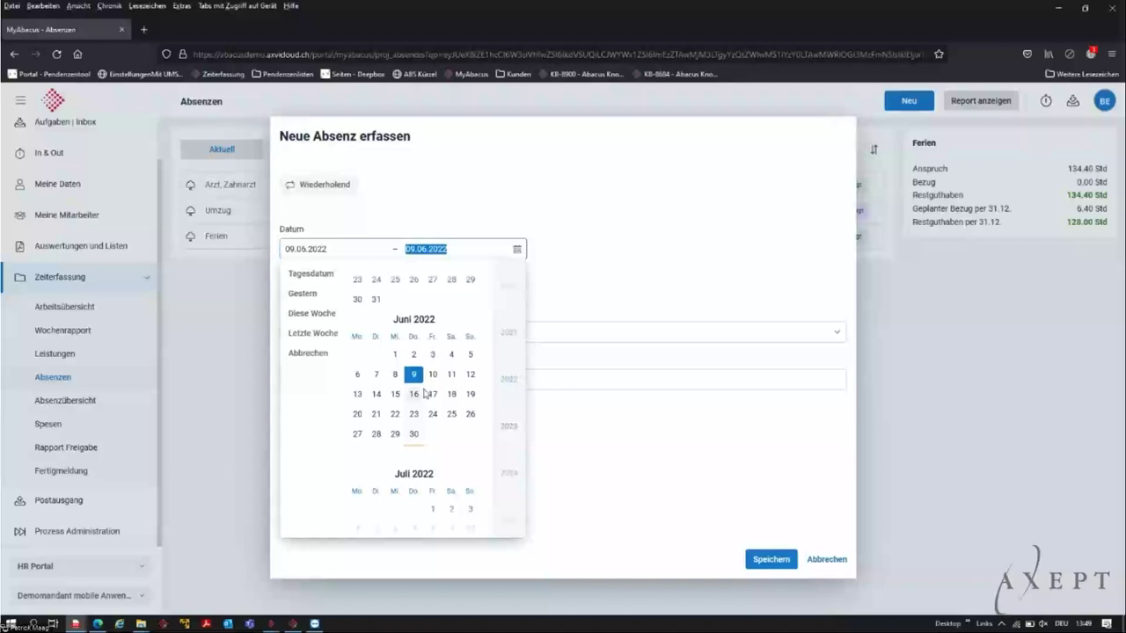
pyautogui.scroll(-6, 425, 394)
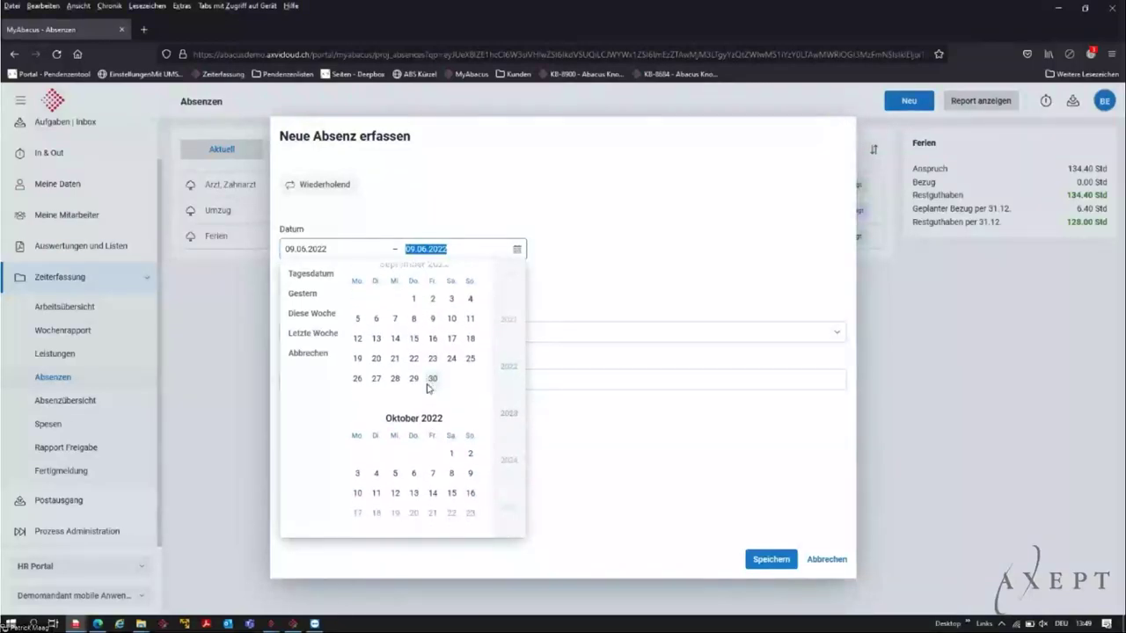
pyautogui.click(357, 360)
pyautogui.click(358, 417)
# - Choose Ferien as the absence type, describe it as "Herbstferien" and save the absence request
pyautogui.click(327, 336)
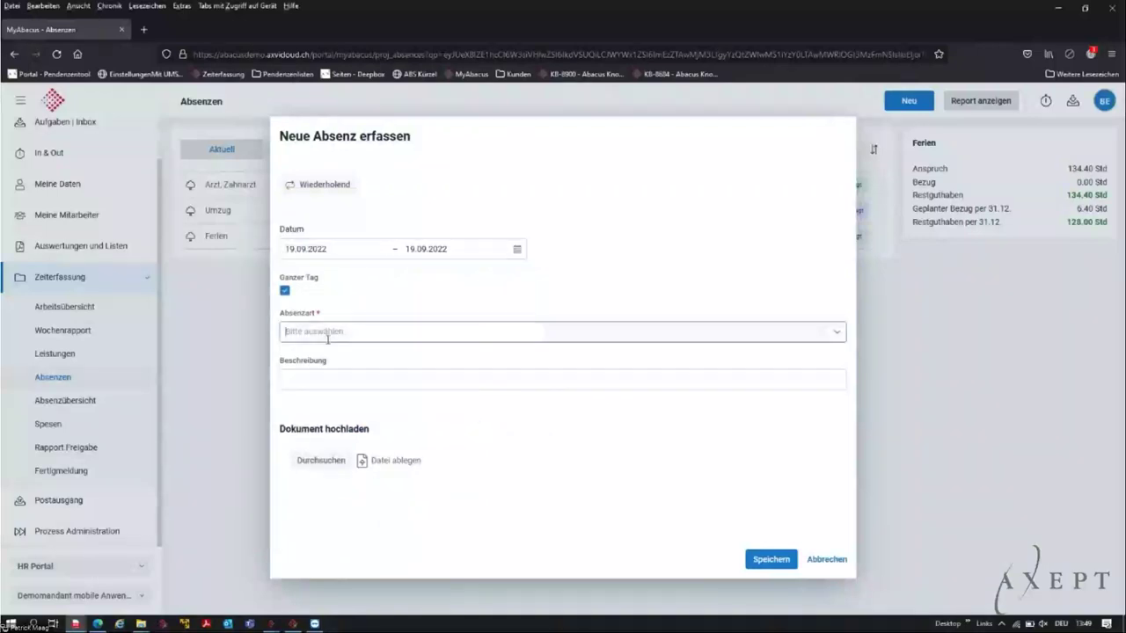
pyautogui.click(343, 357)
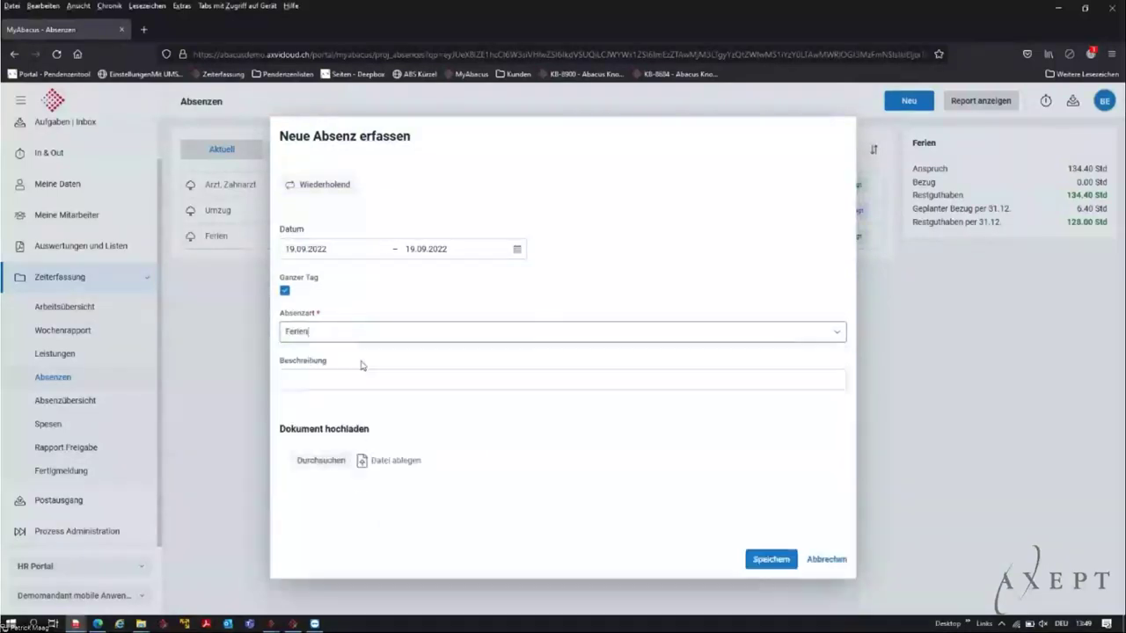
pyautogui.click(339, 389)
pyautogui.write('Herbstferien')
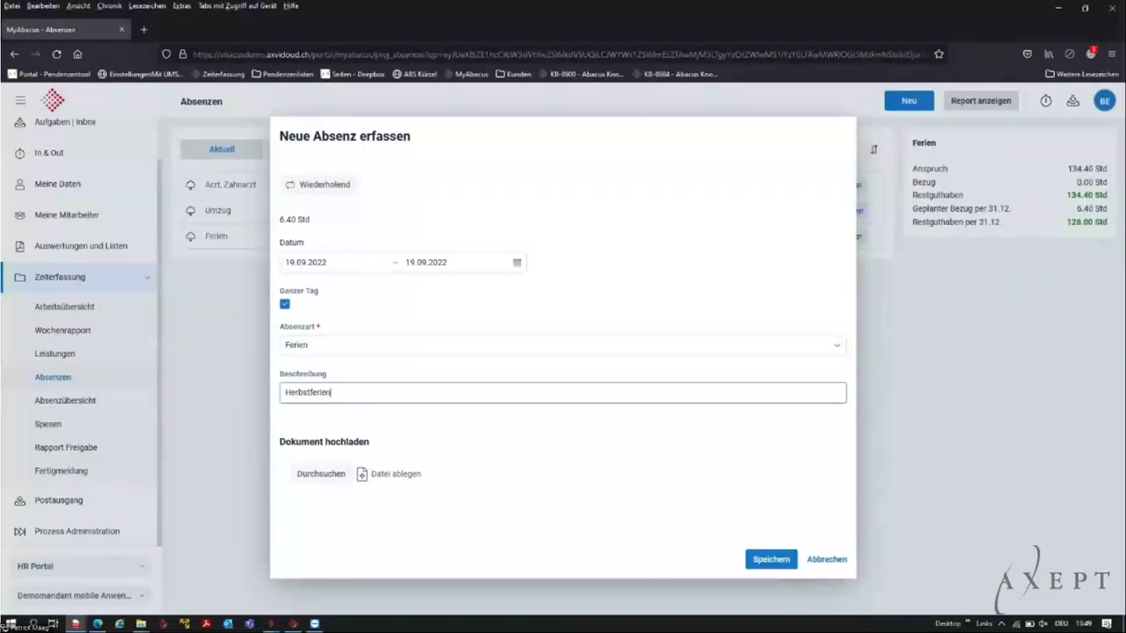
pyautogui.click(756, 560)
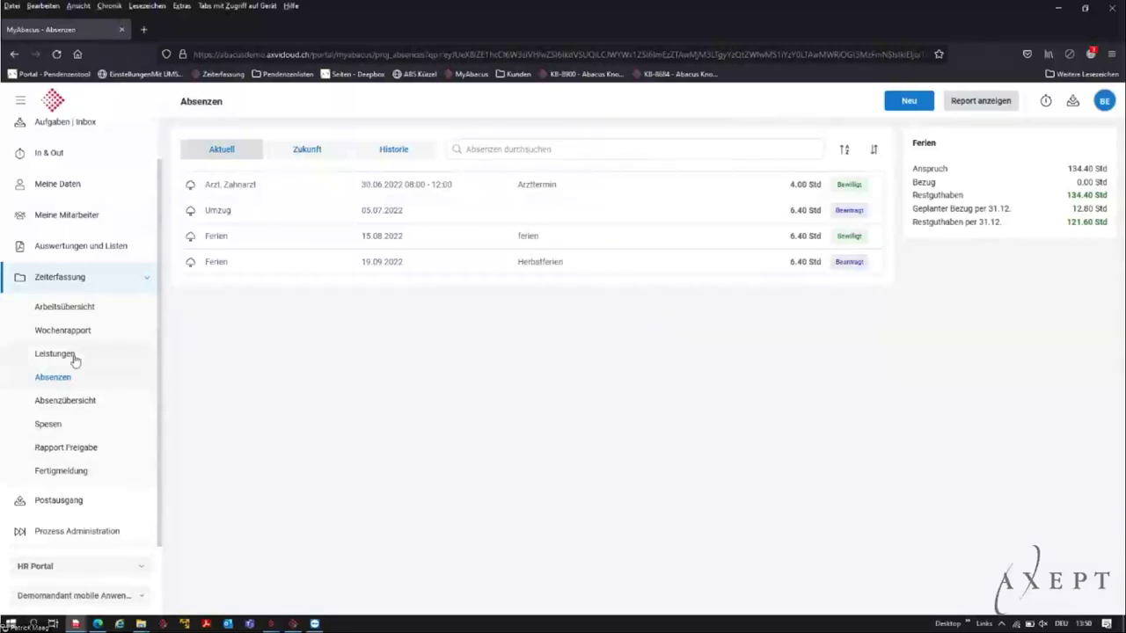
# - View the Absenzübersicht, Spesen and Fertigmeldung pages of the time tracking area
pyautogui.click(74, 401)
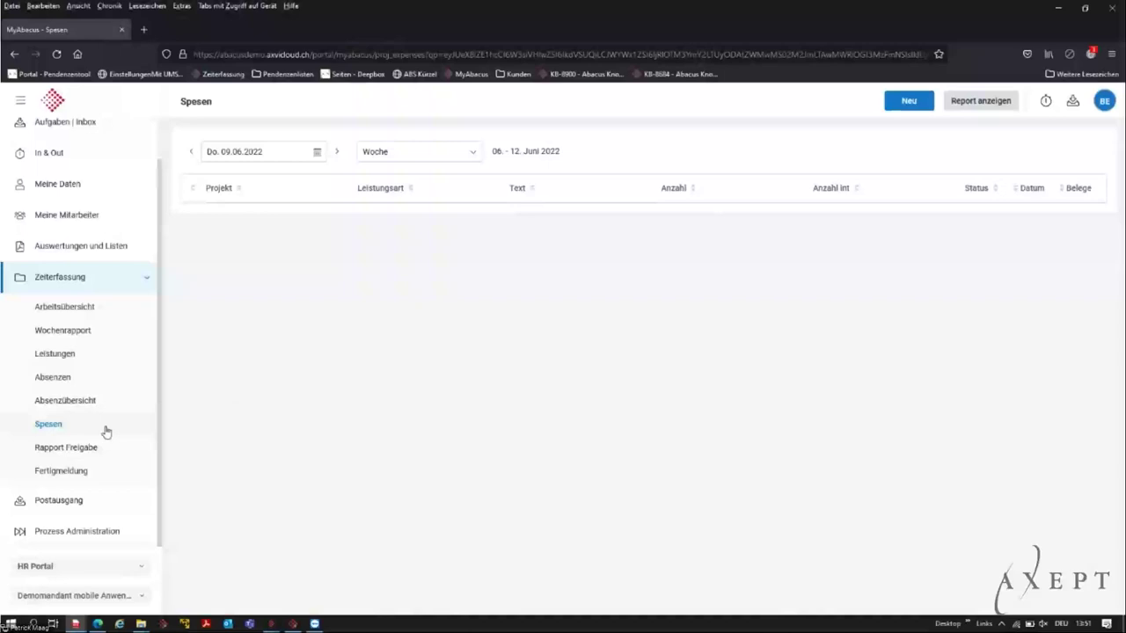
pyautogui.click(34, 473)
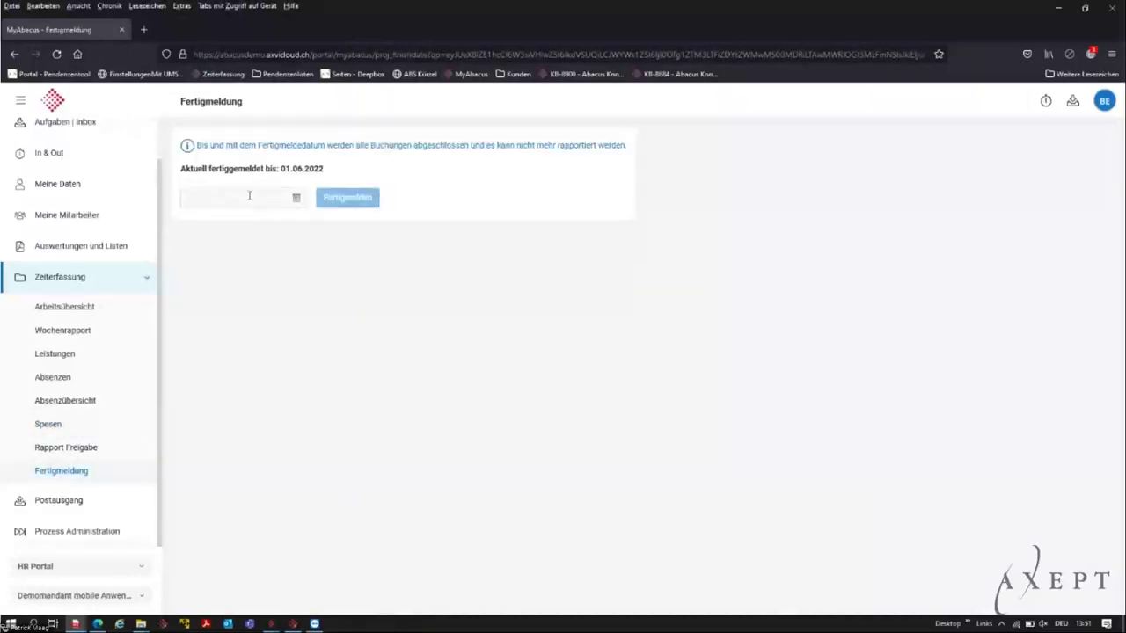
# - View the date calendar for the Fertigmeldung and close it without choosing a date
pyautogui.click(249, 195)
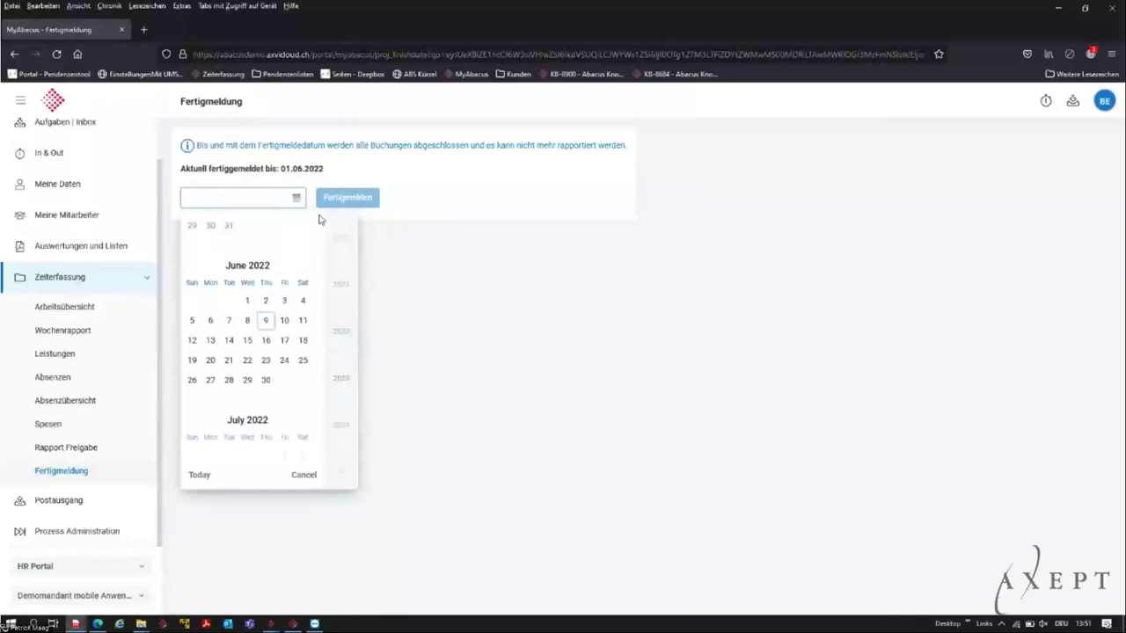
pyautogui.click(519, 285)
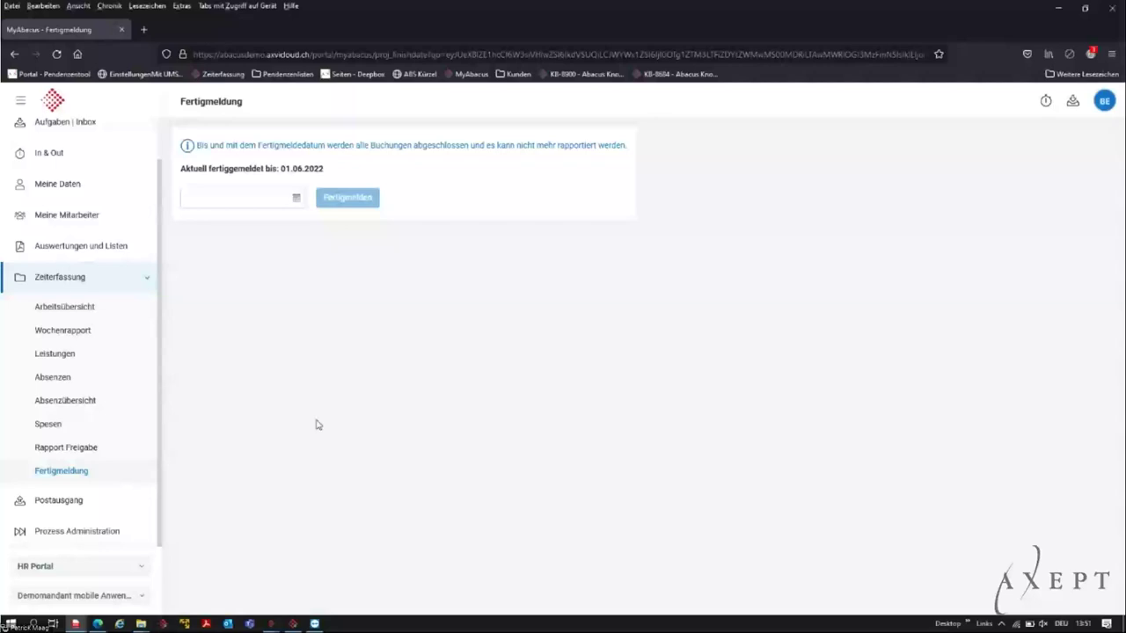
# - Open the Wochenrapport and set its displayed period to Woche
pyautogui.click(65, 334)
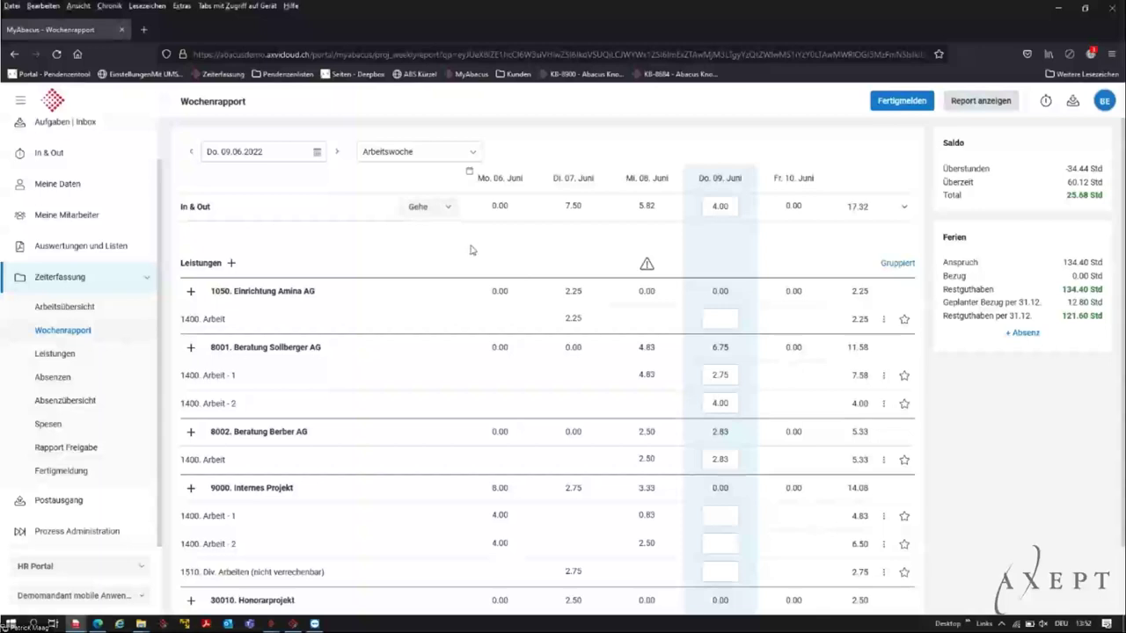
pyautogui.click(474, 156)
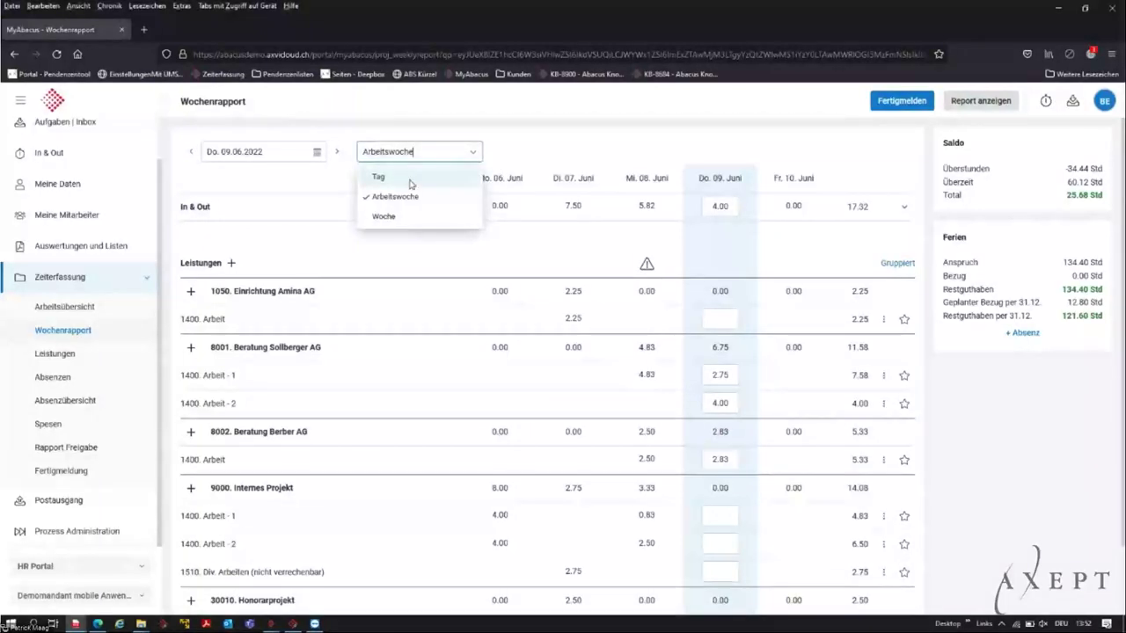
pyautogui.click(380, 218)
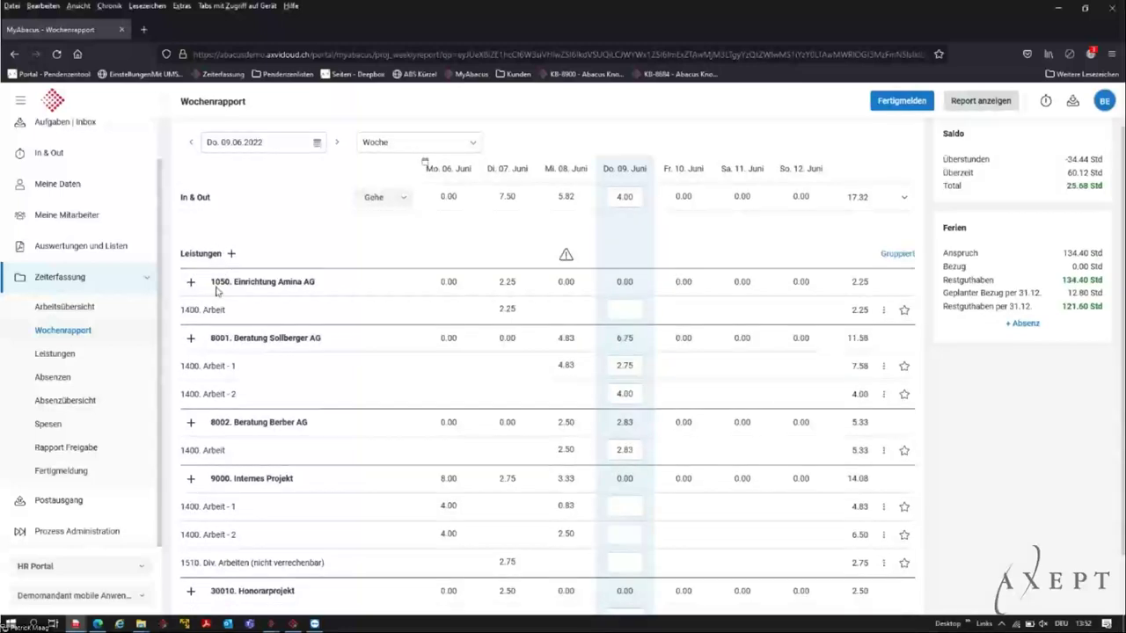
# - Record 5 hours on Friday 10.06.2022 for 1400 Arbeit under project 8002 Beratung Berber AG
pyautogui.scroll(-1, 206, 362)
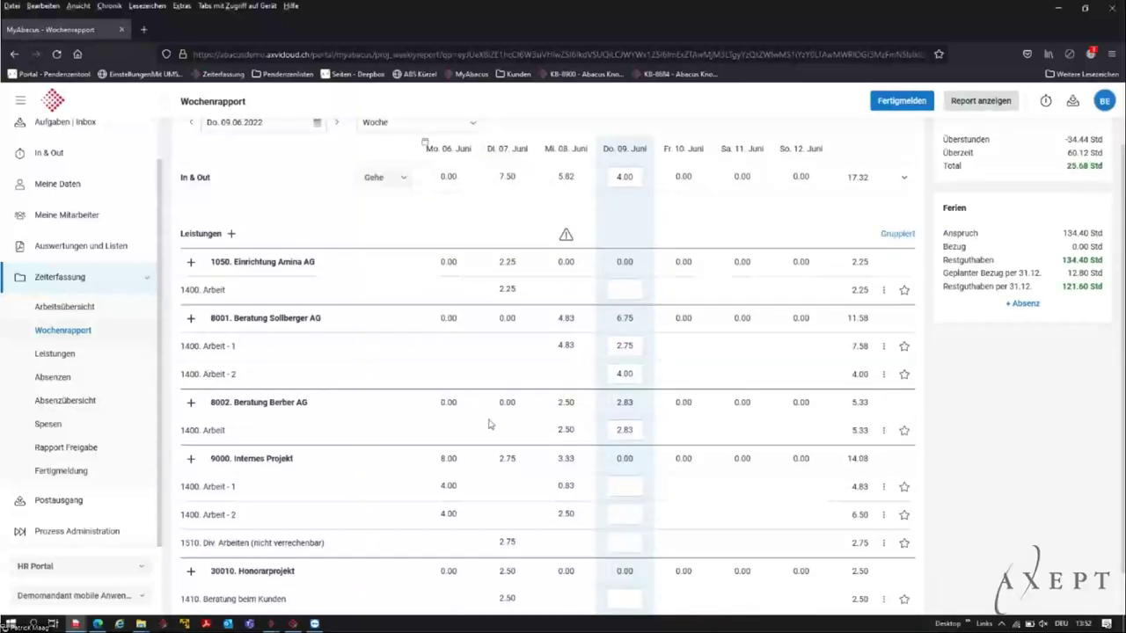
pyautogui.click(688, 434)
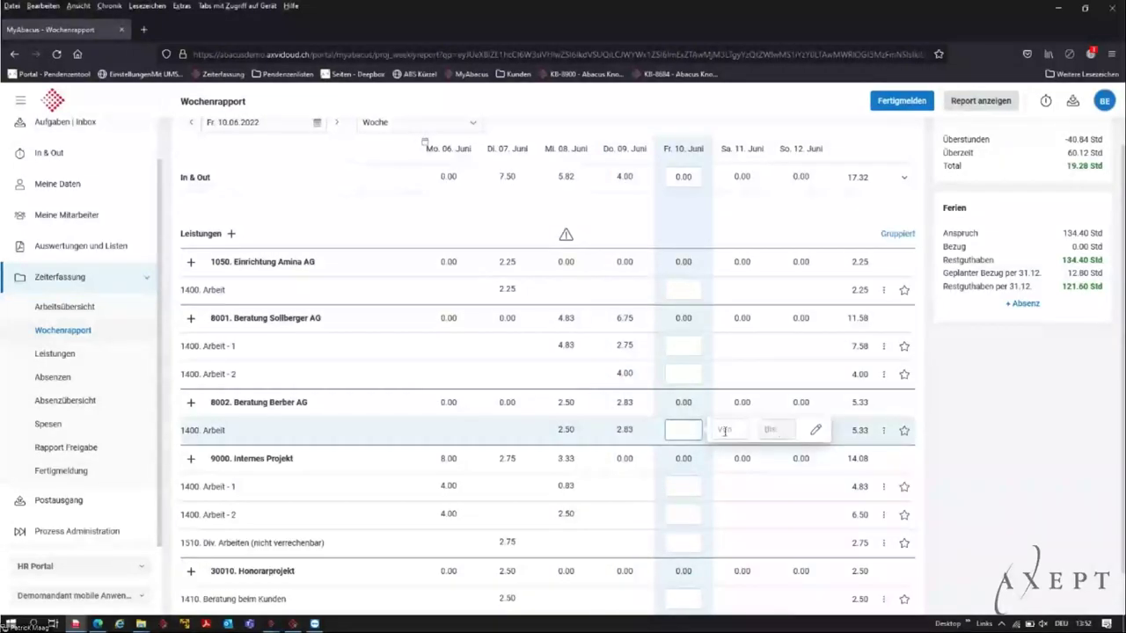
pyautogui.write('5')
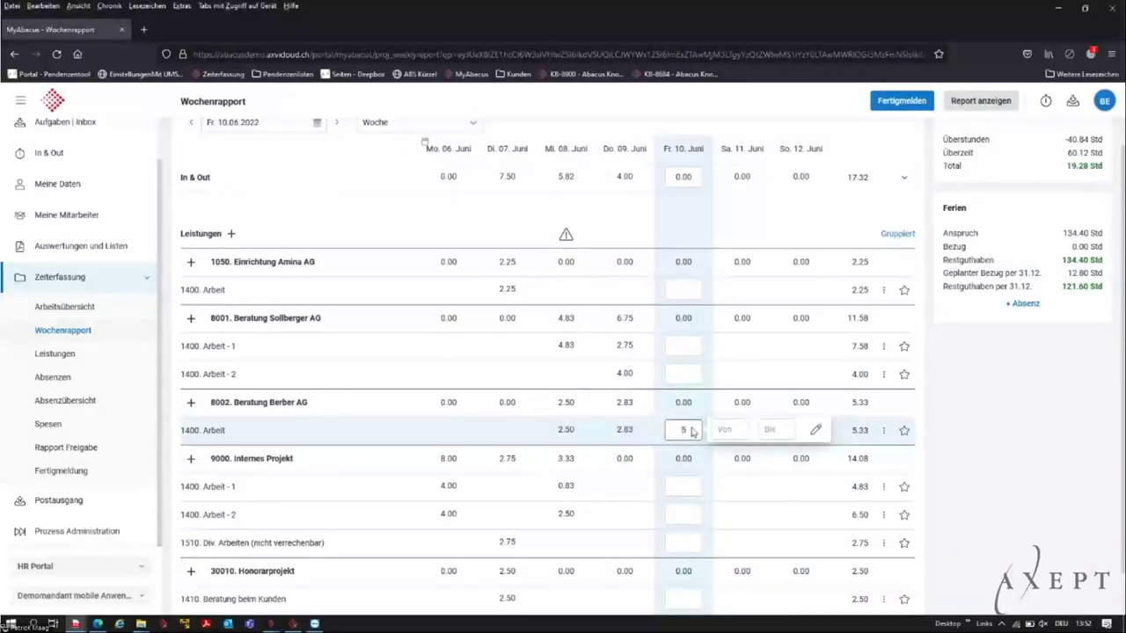
pyautogui.press('Tab')
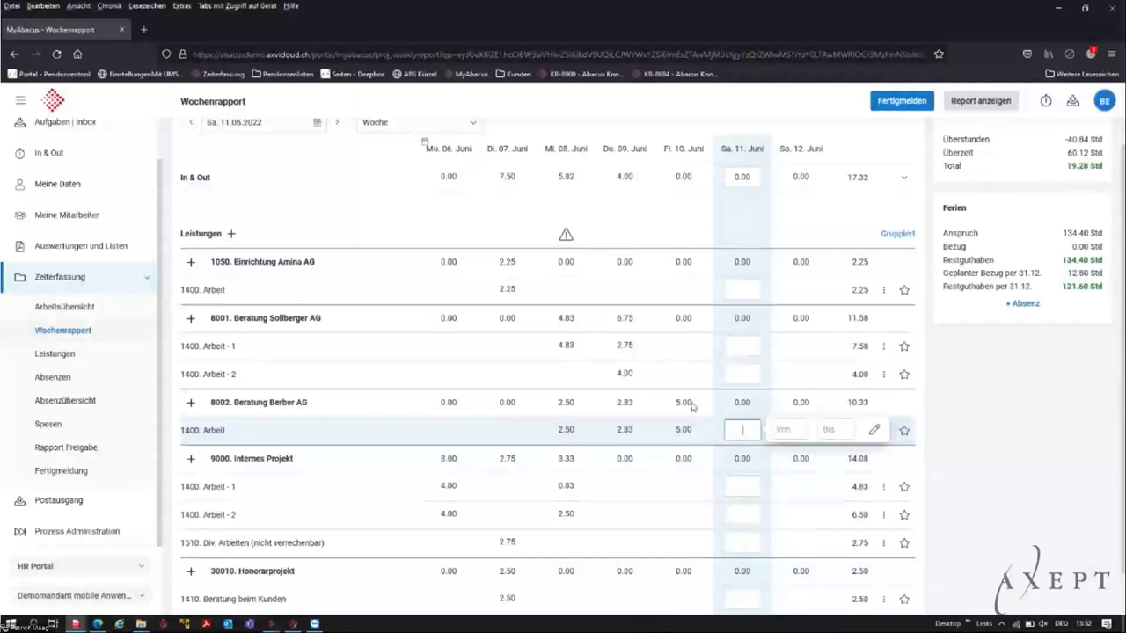
pyautogui.click(1063, 436)
# - Review the Wochenrapport down to the Differenz zur Sollzeit row, and check the day's In & Out stamps
pyautogui.scroll(-1, 420, 361)
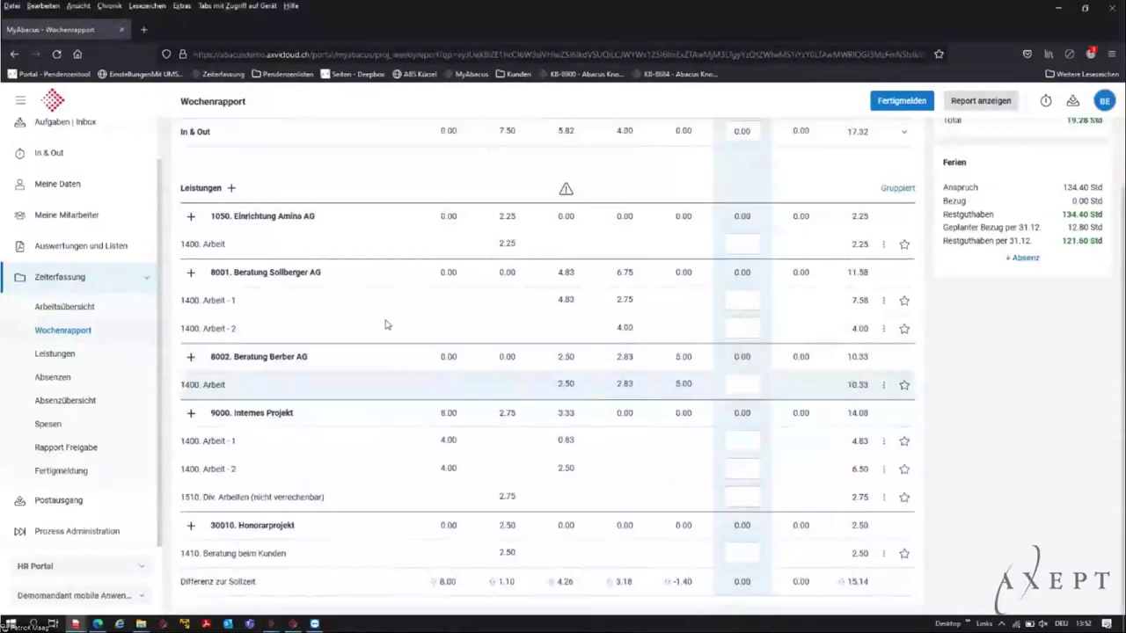
pyautogui.scroll(2, 451, 453)
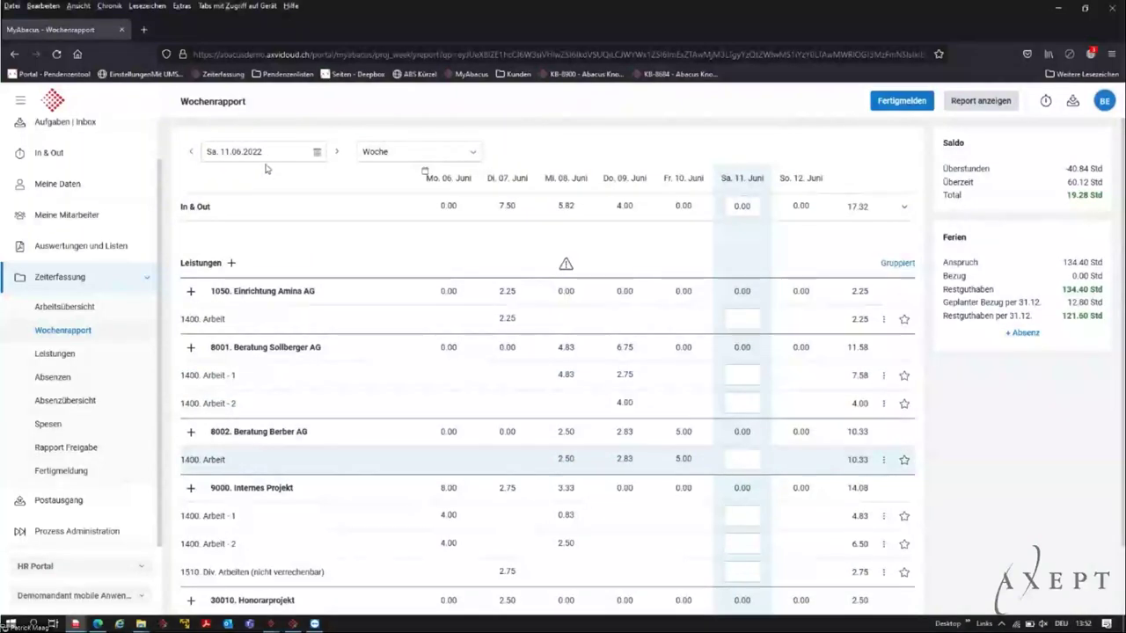
pyautogui.scroll(-2, 578, 433)
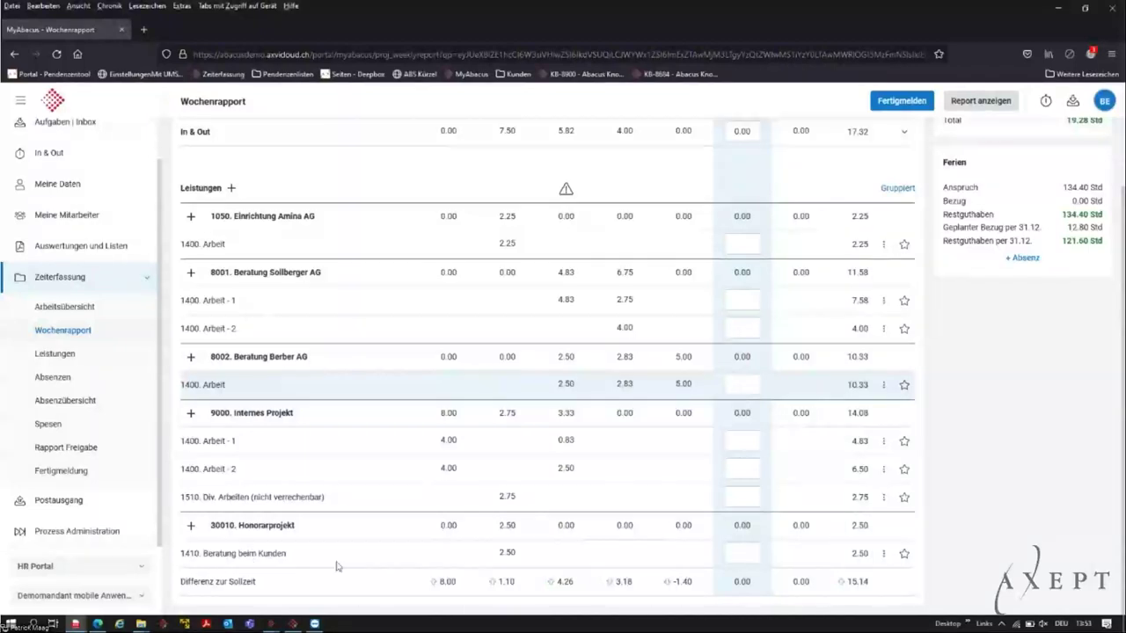
pyautogui.scroll(1, 295, 554)
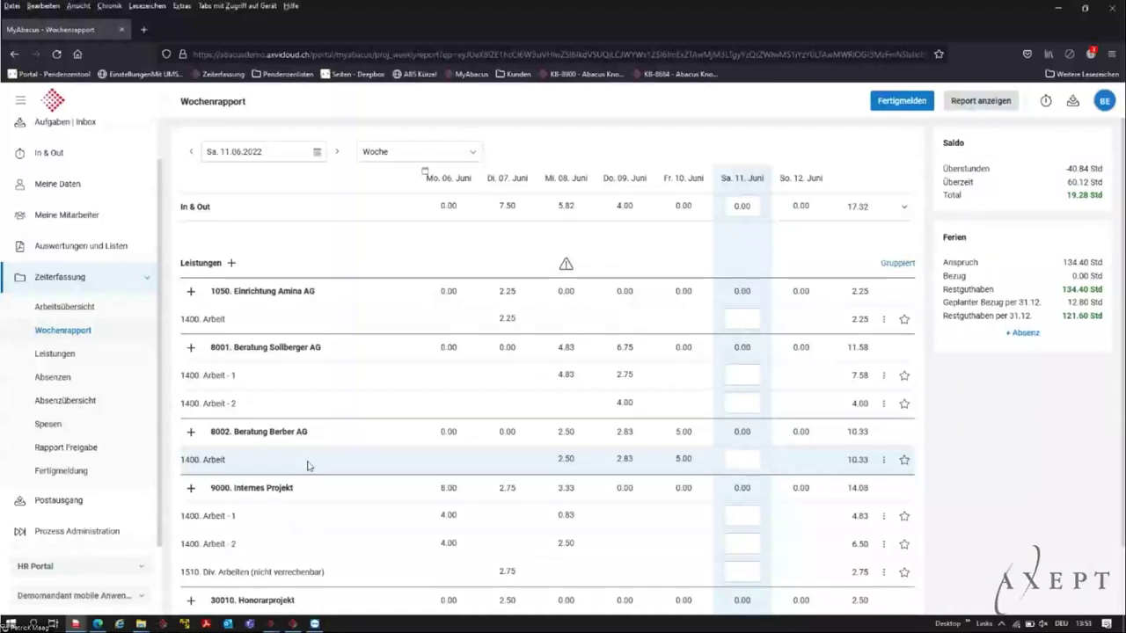
pyautogui.click(1045, 102)
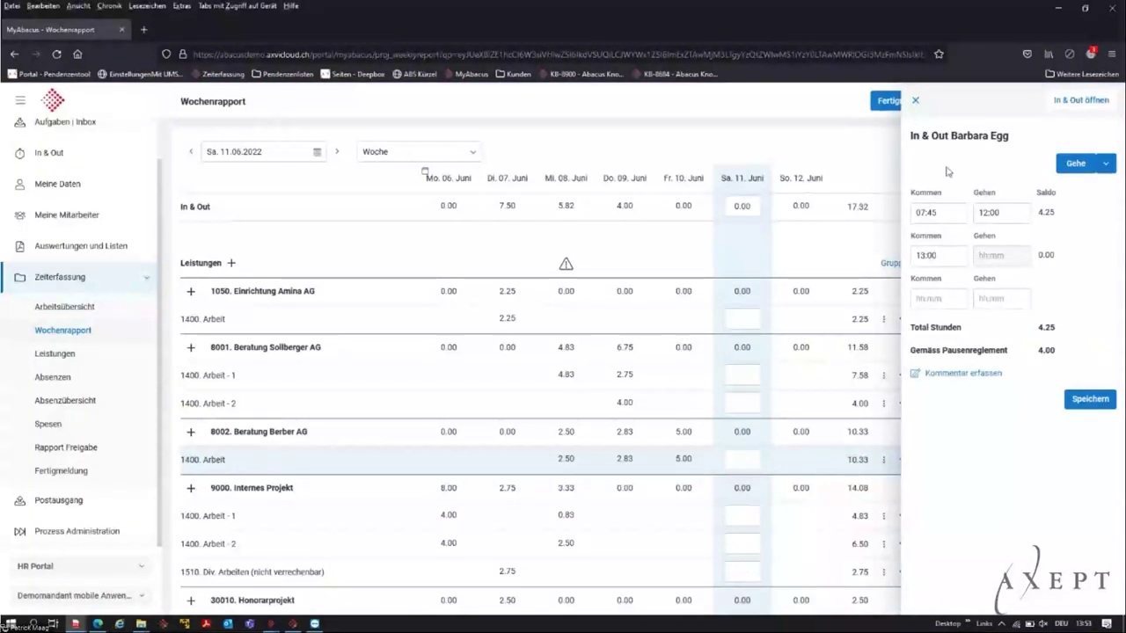
pyautogui.click(915, 102)
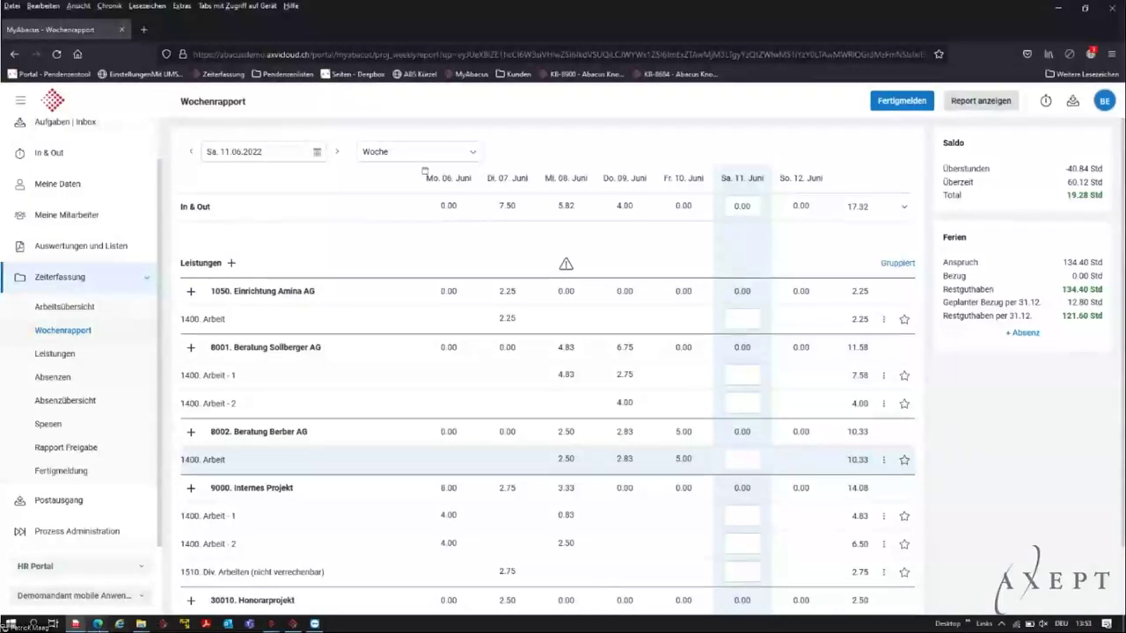
# - Switch to the Edge window, start the MyAbacus employee portal and open the task inbox
pyautogui.moveTo(97, 624)
pyautogui.click(58, 591)
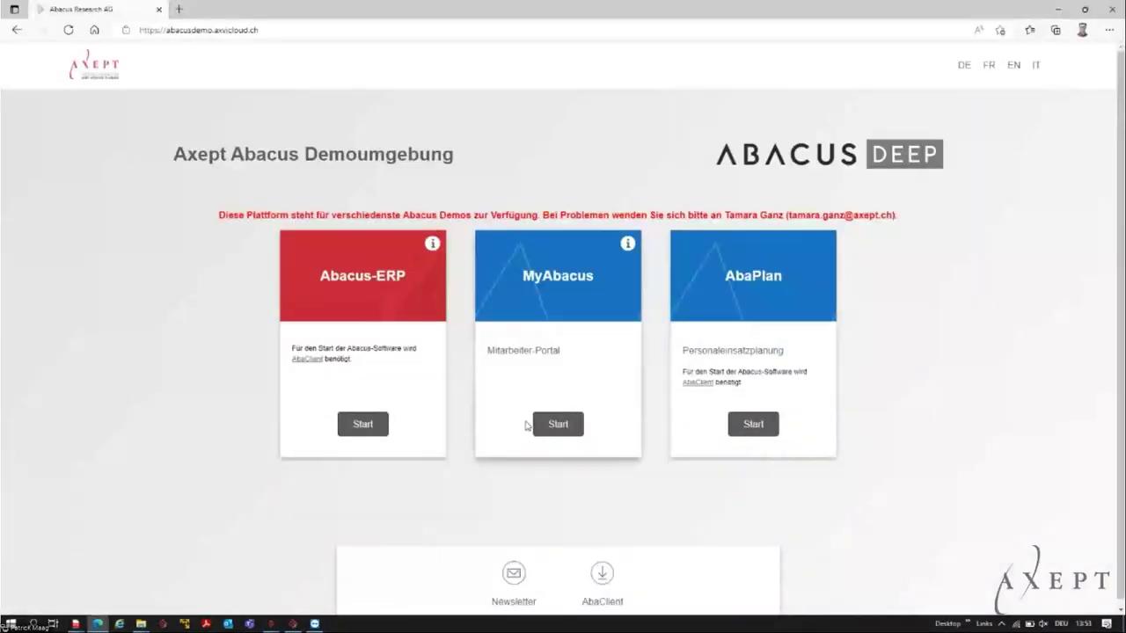
pyautogui.click(557, 425)
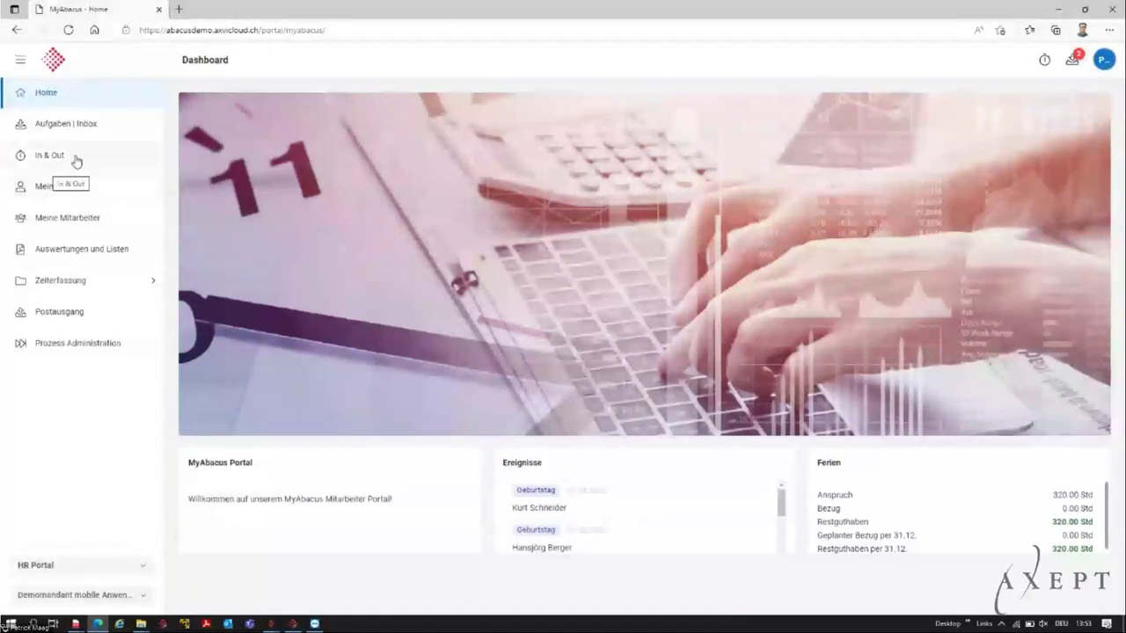
pyautogui.click(79, 128)
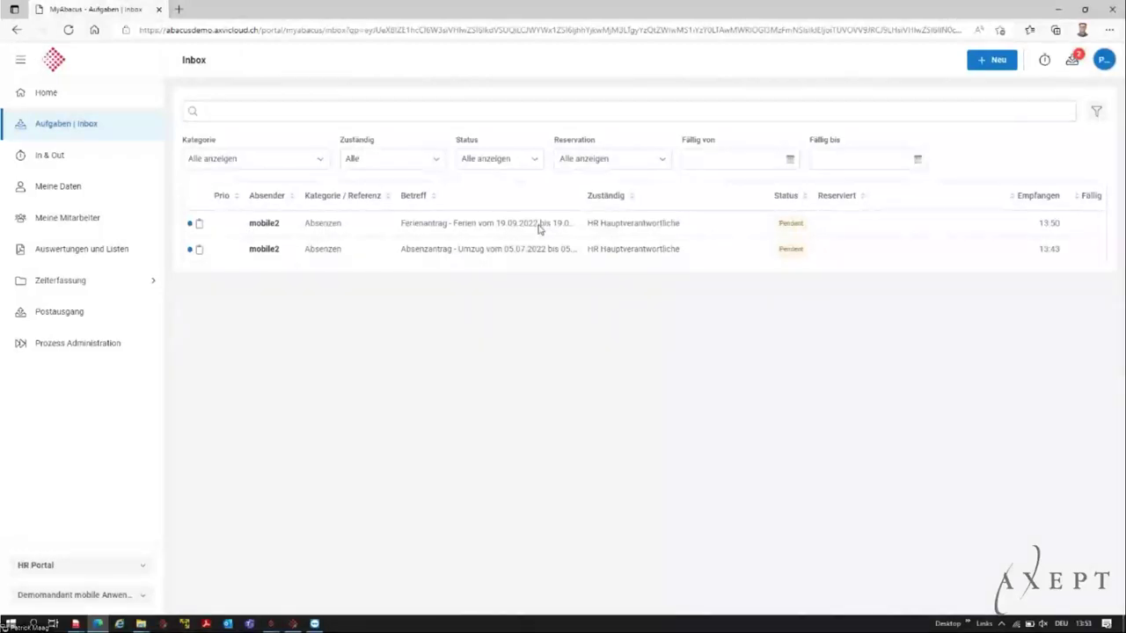
# - Review the Ferien request for 19.09.2022 with its Absenzkontrolle.pdf attachment and approve the request
pyautogui.click(437, 232)
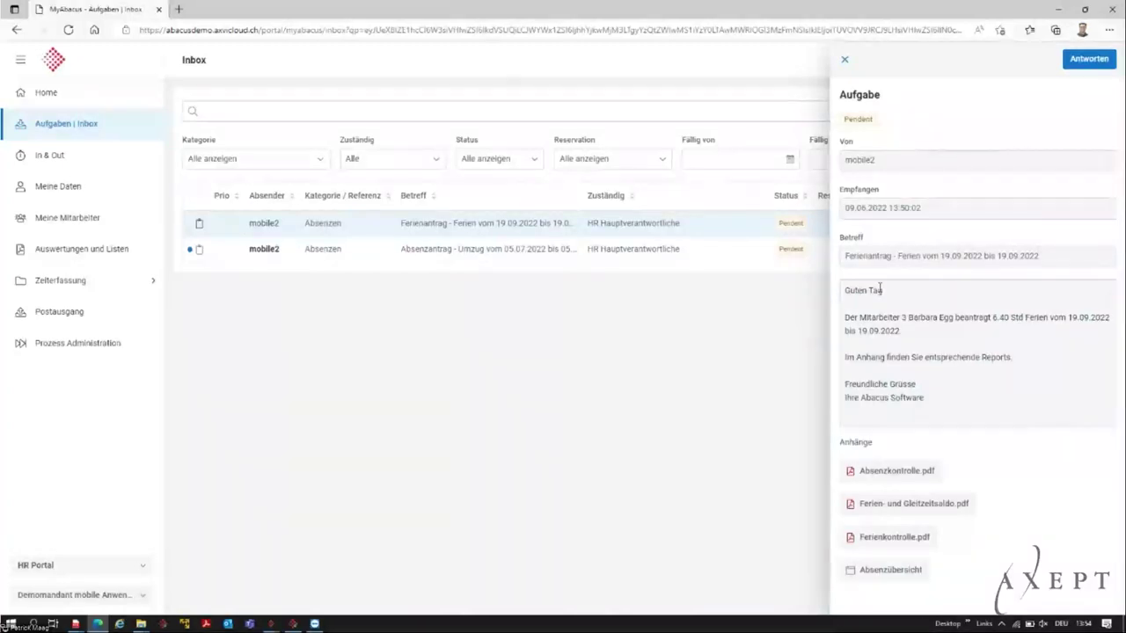
pyautogui.moveTo(900, 318); pyautogui.dragTo(957, 322)
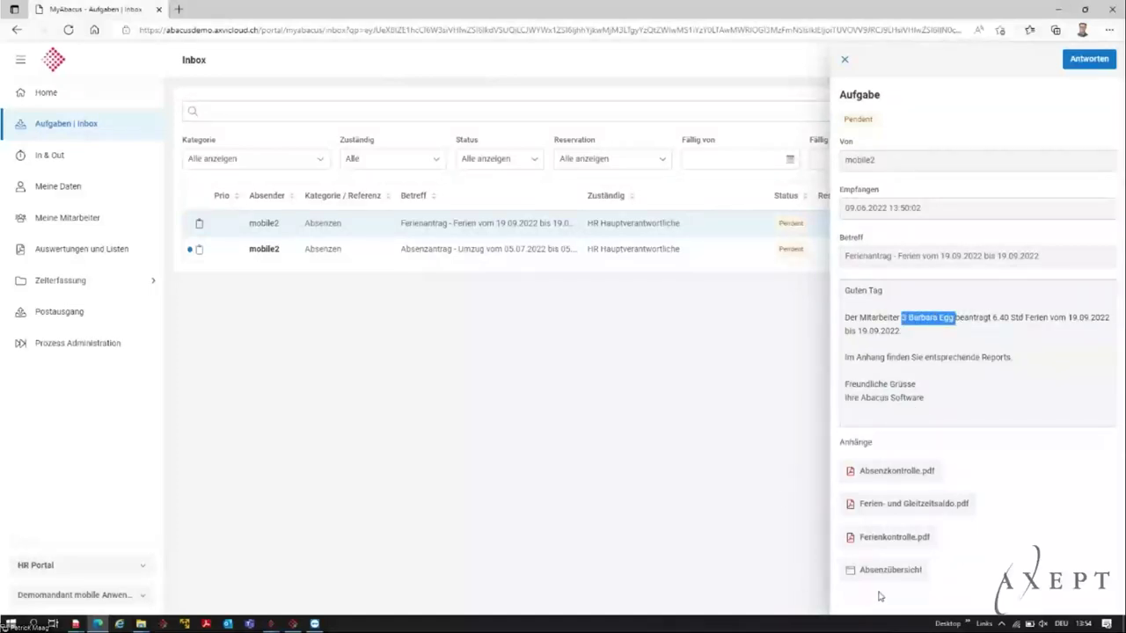
pyautogui.click(891, 473)
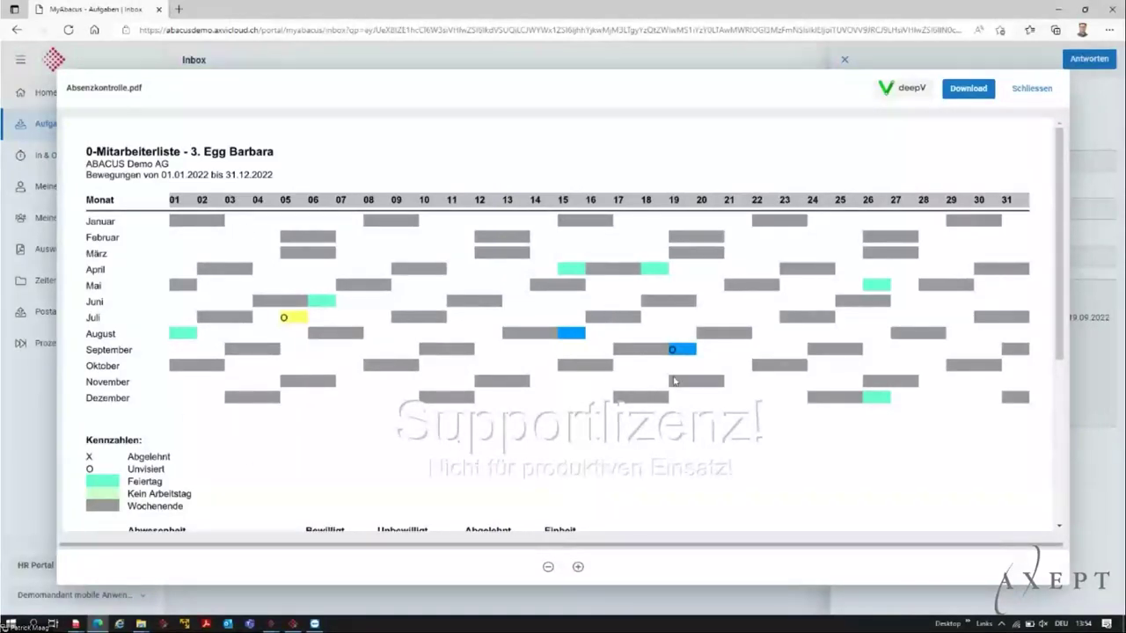
pyautogui.scroll(-1, 625, 398)
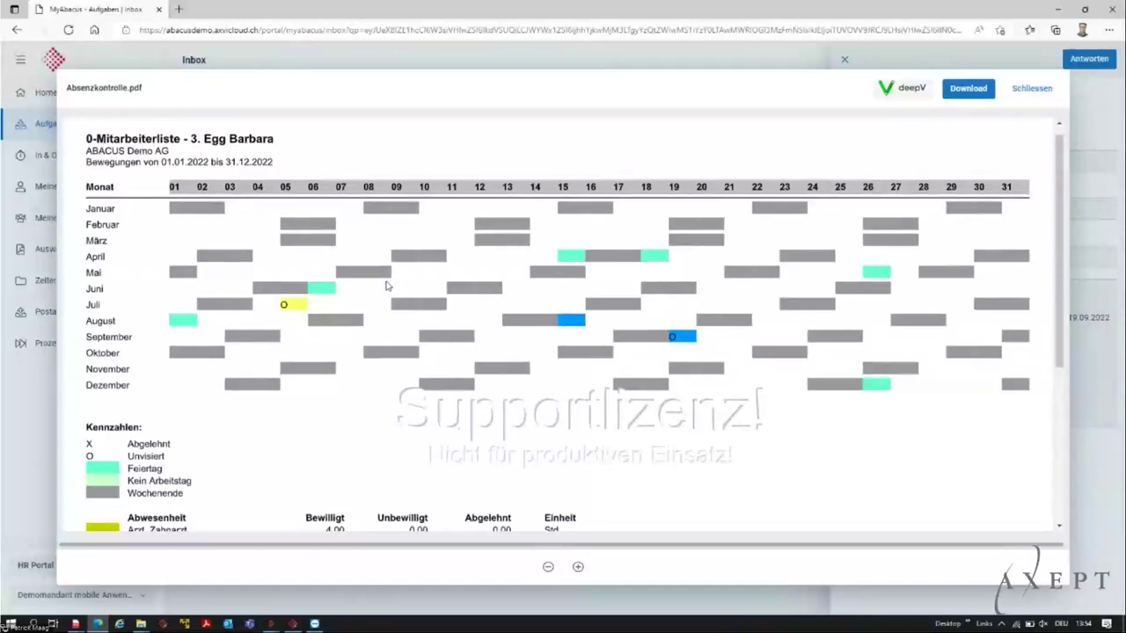
pyautogui.click(1028, 89)
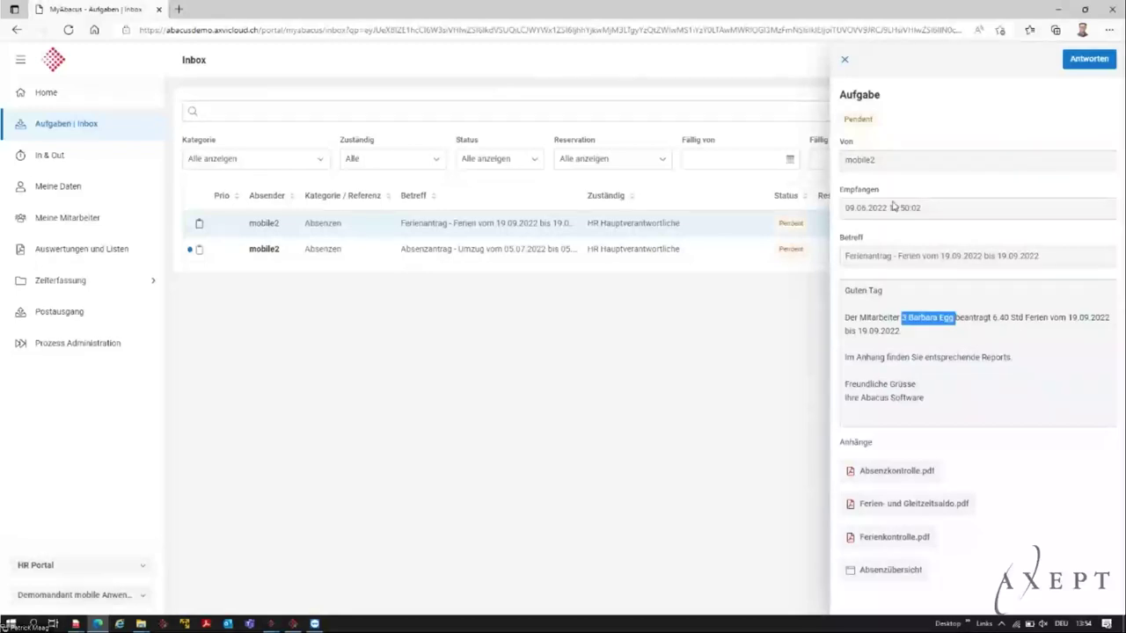
pyautogui.click(1091, 58)
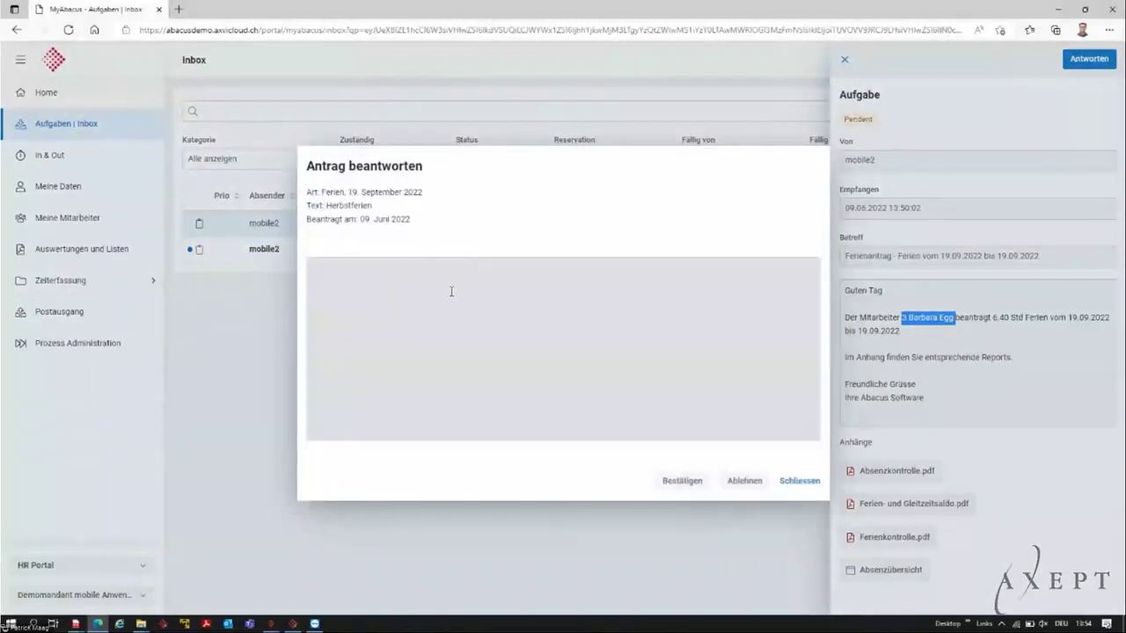
pyautogui.click(676, 484)
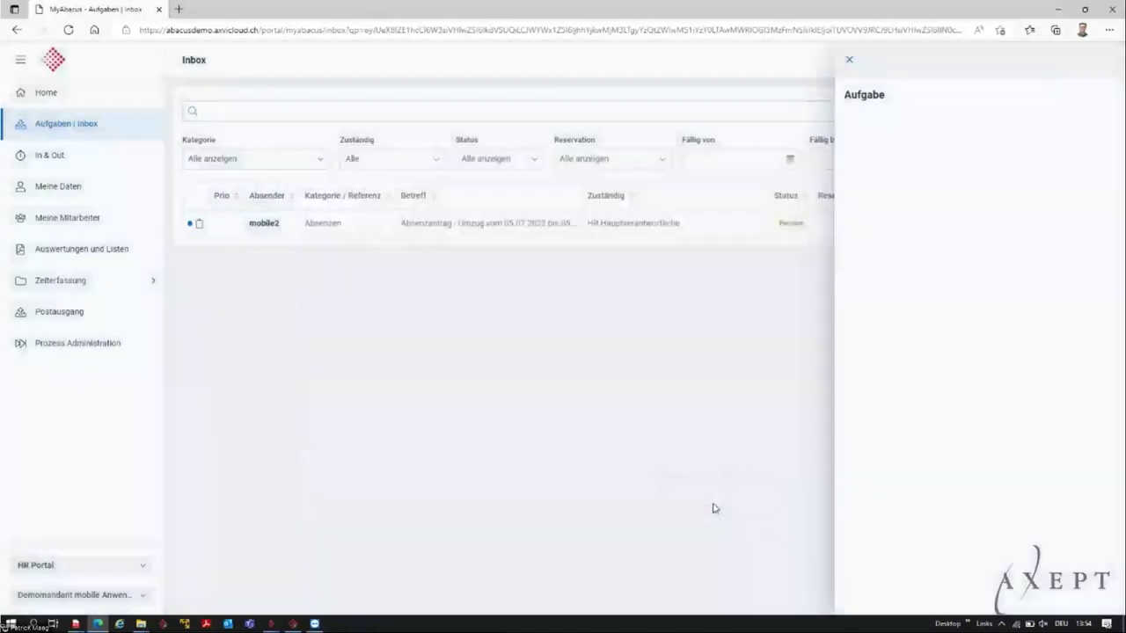
# - Reject the Umzug absence request for 05.07.2022 with the comment "Test"
pyautogui.click(331, 229)
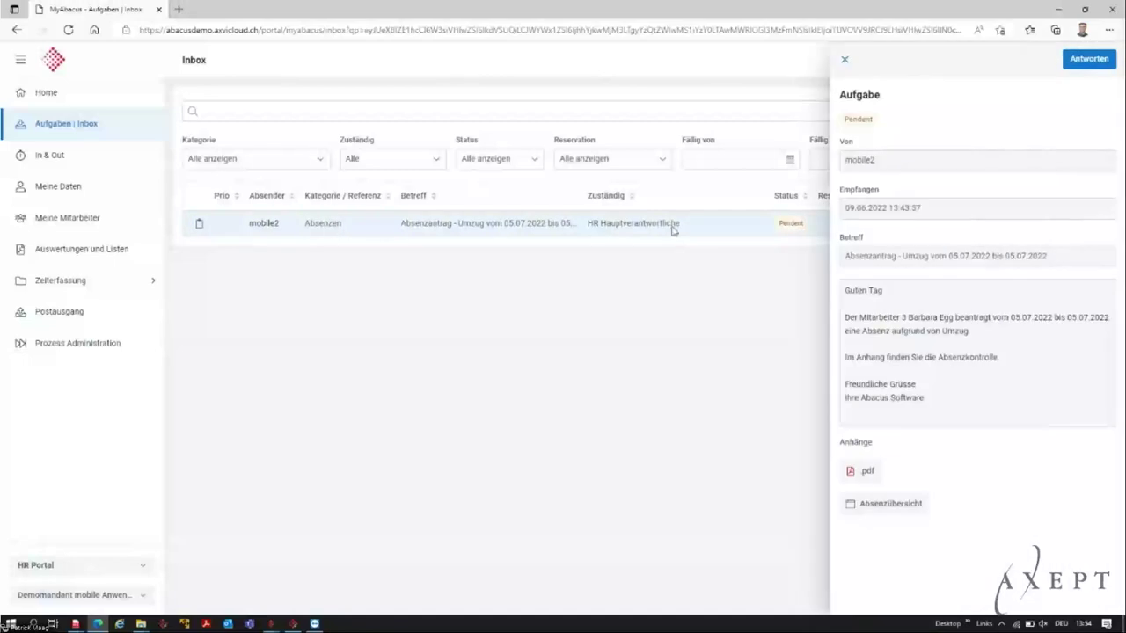
pyautogui.click(1081, 70)
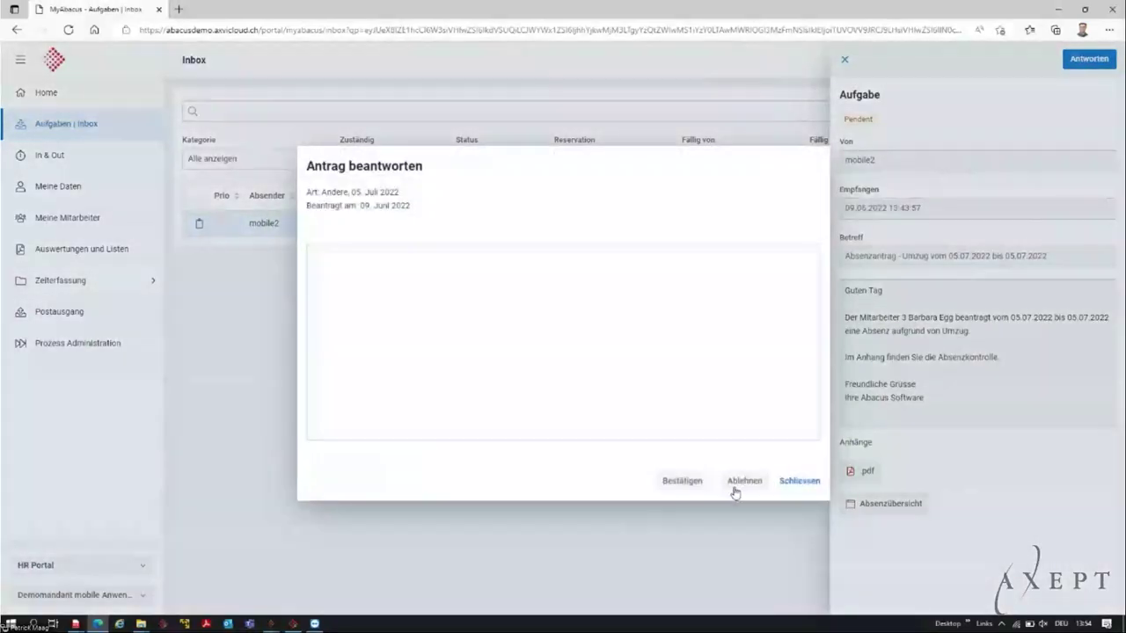
pyautogui.write('Test')
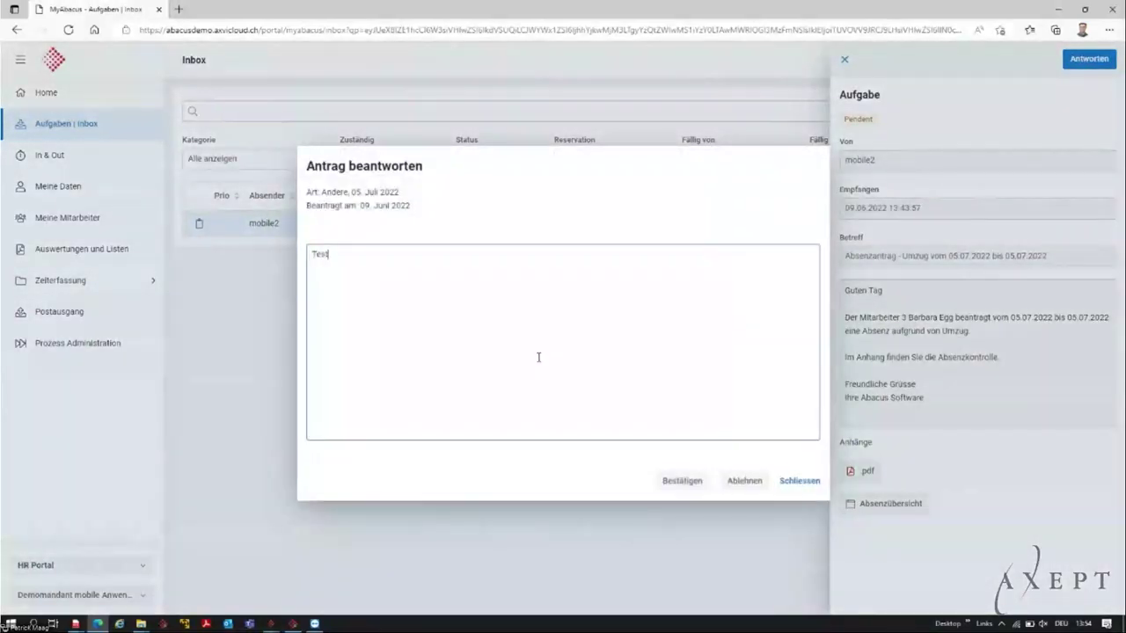
pyautogui.click(753, 486)
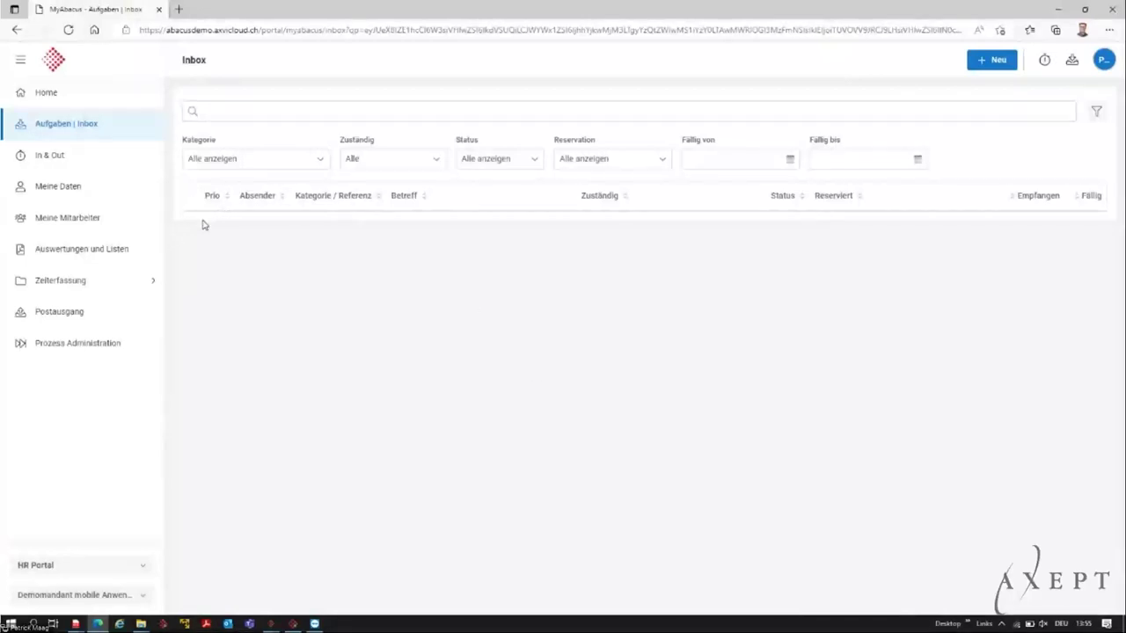
# - View the employees' Arbeitsübersicht for the working week of 09.06.2022
pyautogui.click(153, 287)
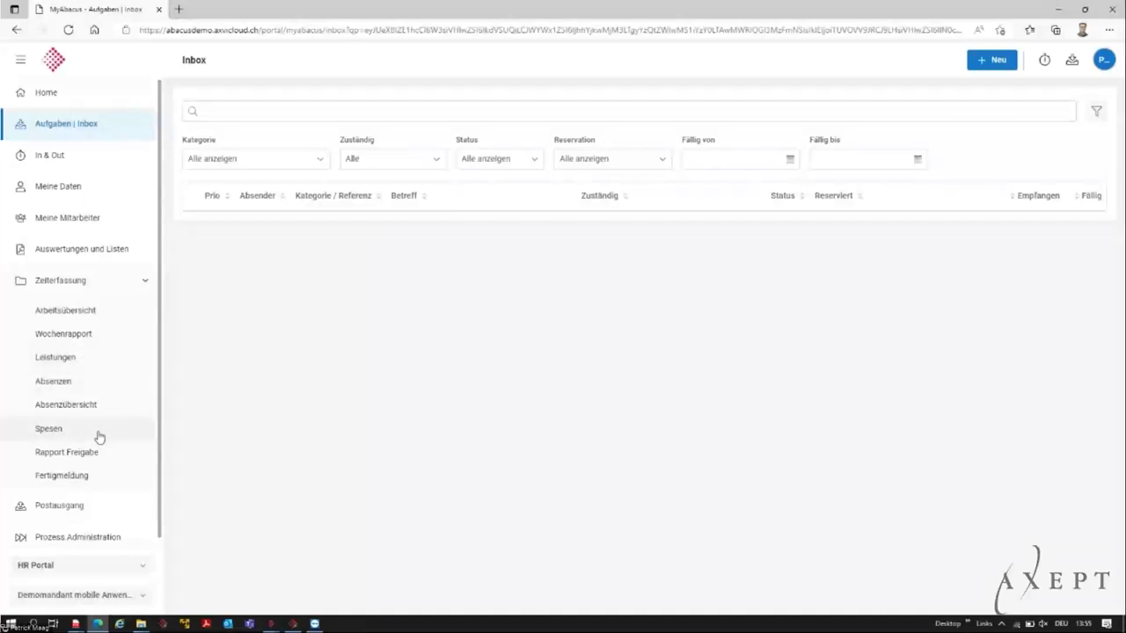
pyautogui.click(68, 318)
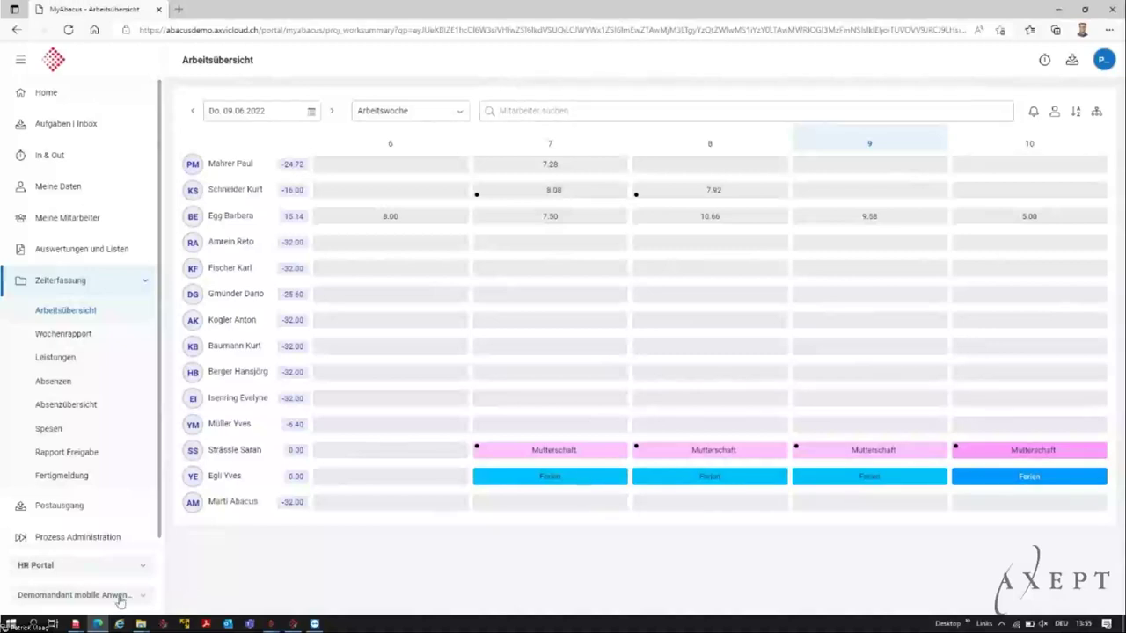
# - Switch back to the Firefox window and read the Arzt, Zahnarzt and Ferien absence notifications in the inbox
pyautogui.click(77, 625)
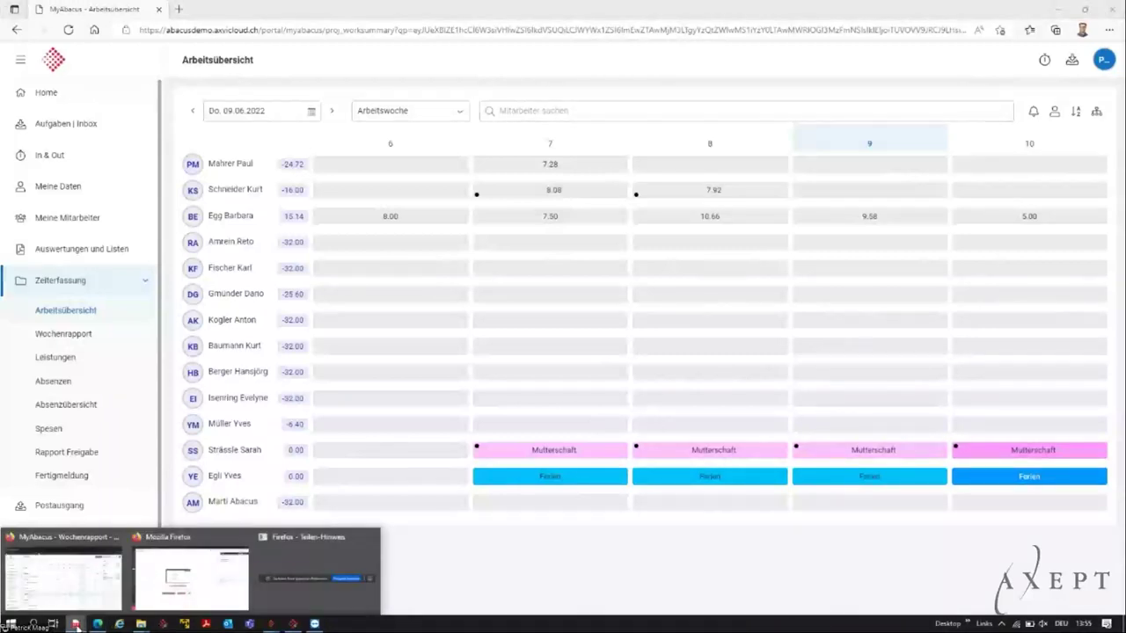
pyautogui.click(68, 572)
pyautogui.scroll(1, 36, 255)
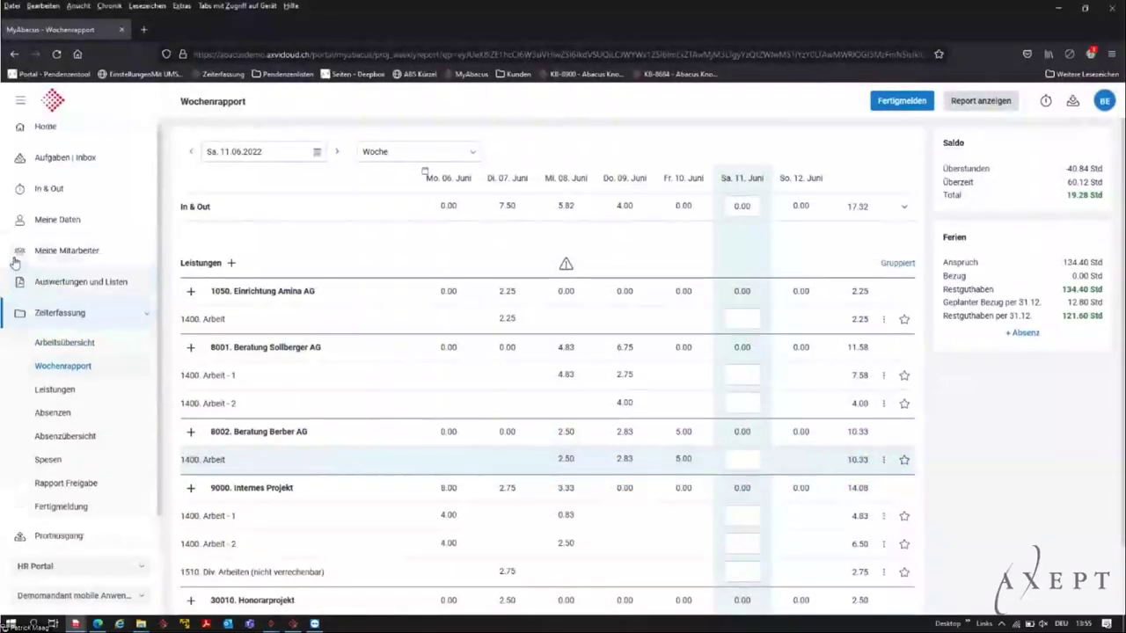
pyautogui.click(56, 165)
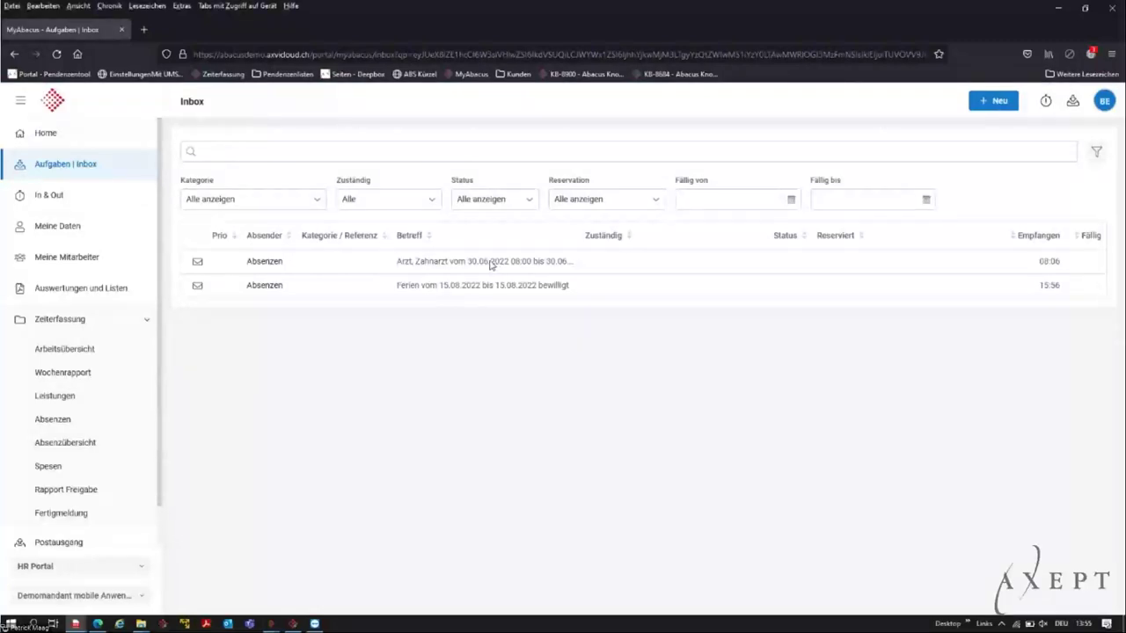
pyautogui.click(421, 264)
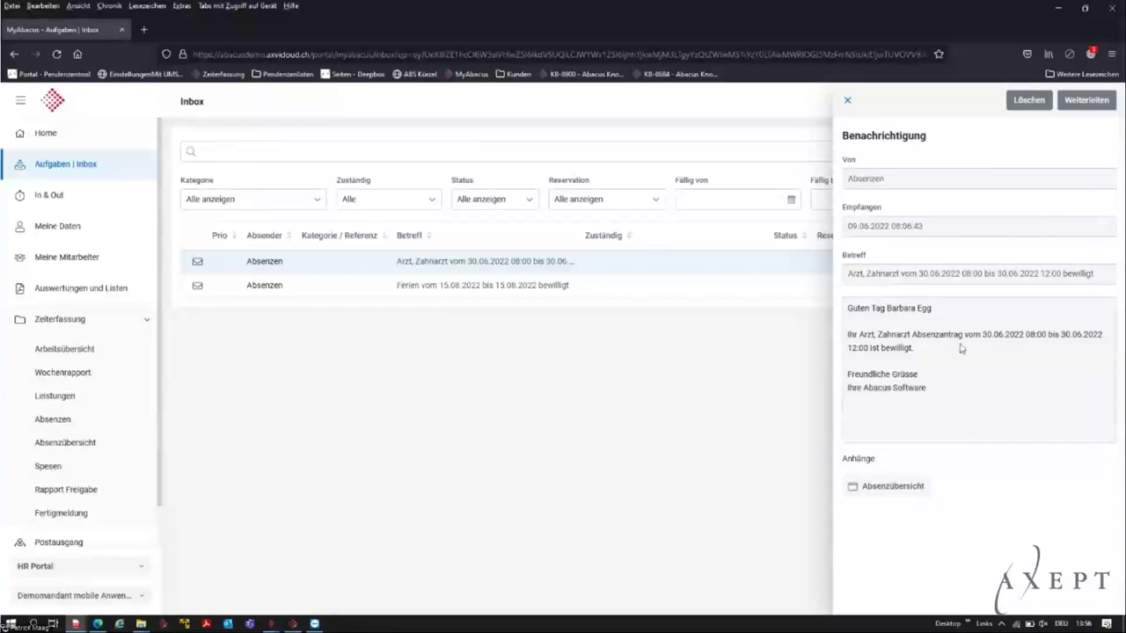
pyautogui.click(497, 287)
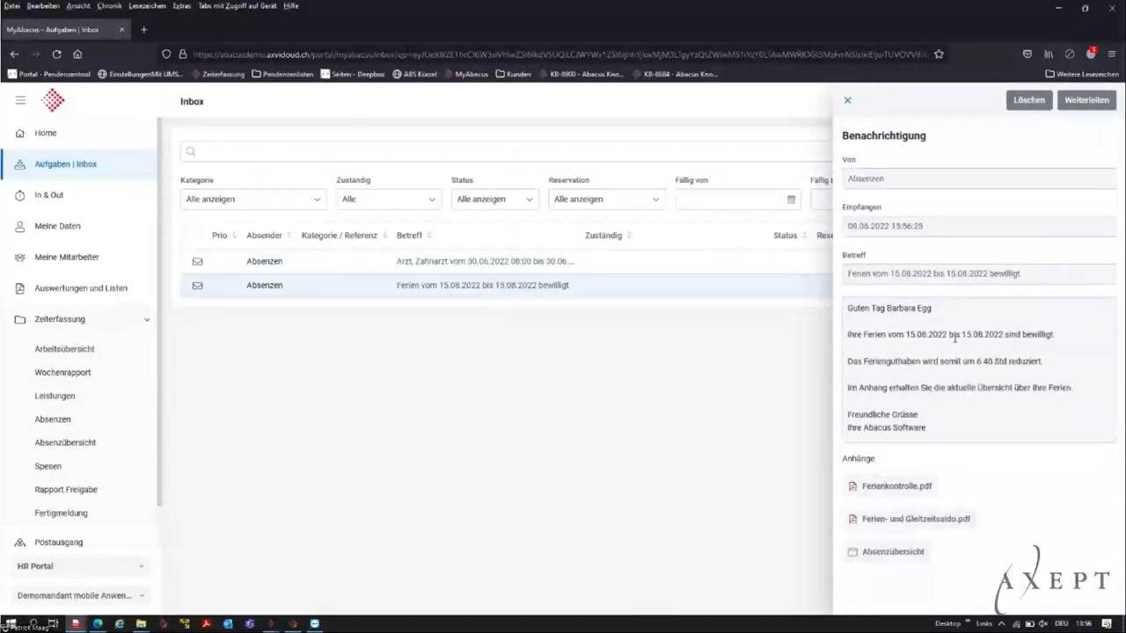
pyautogui.click(506, 262)
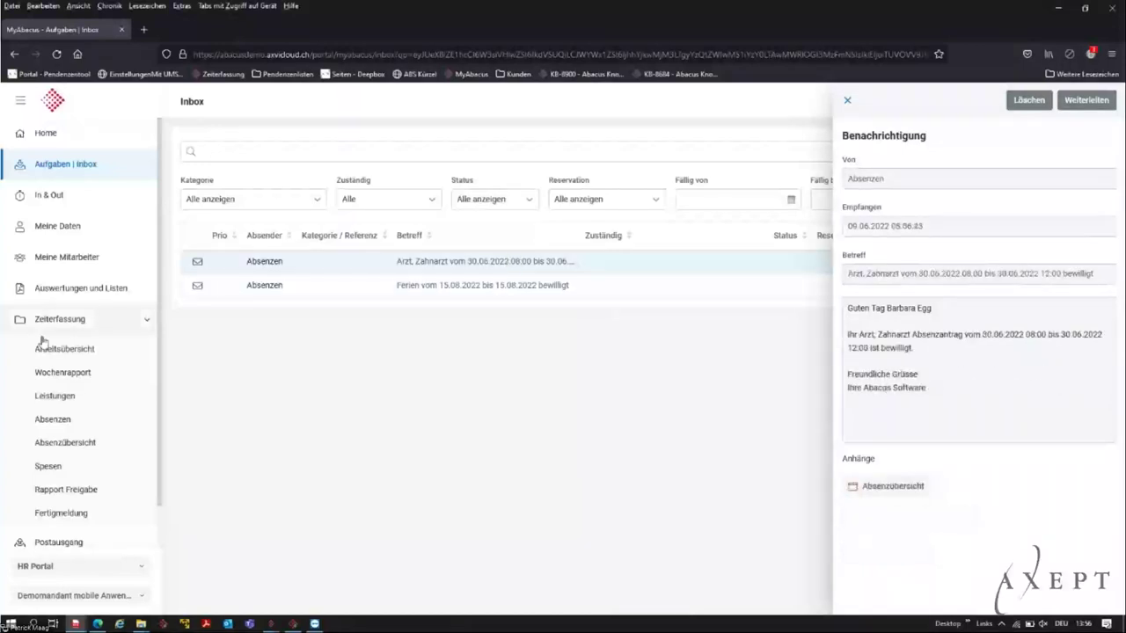
# - Check the request statuses on the Absenzen page and view the details of the Umzug absence on 05.07.2022
pyautogui.click(61, 427)
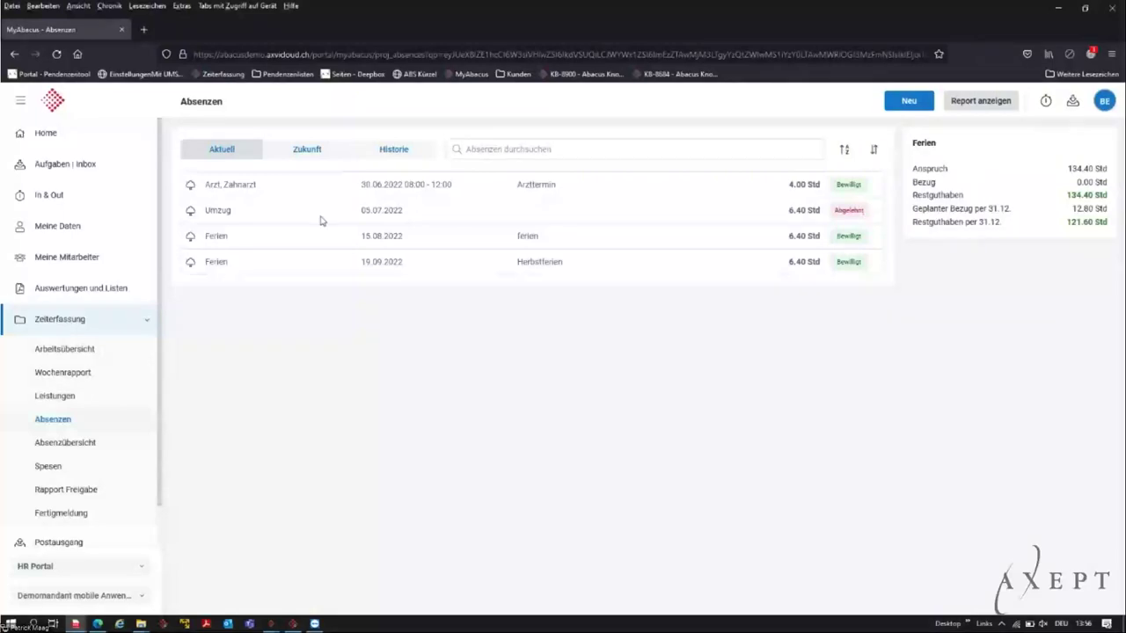
pyautogui.click(320, 220)
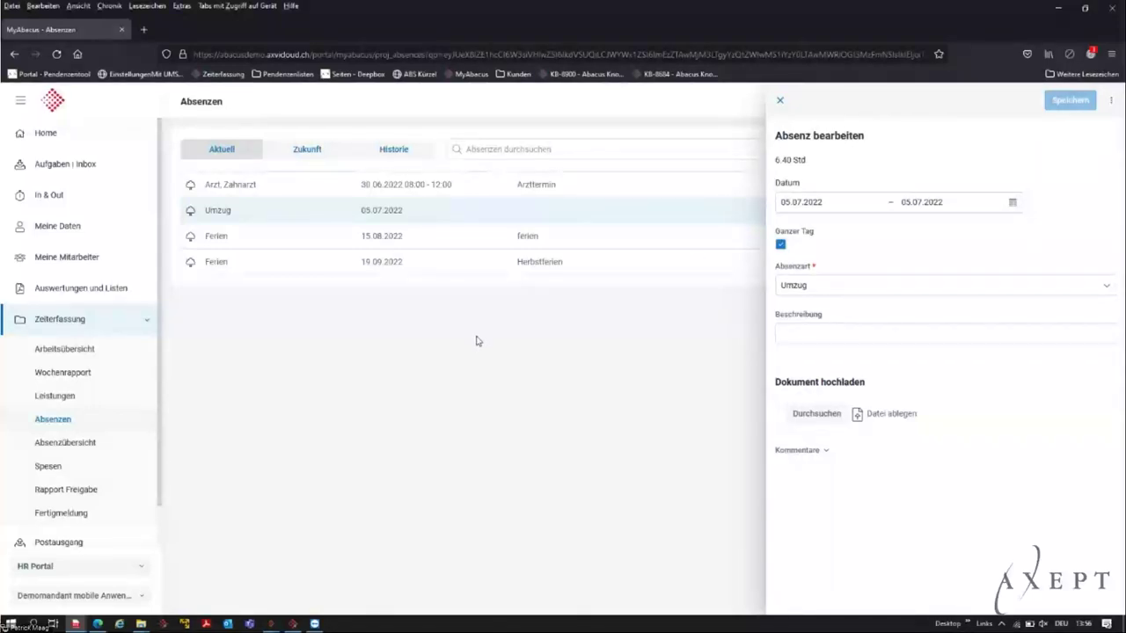
pyautogui.click(779, 100)
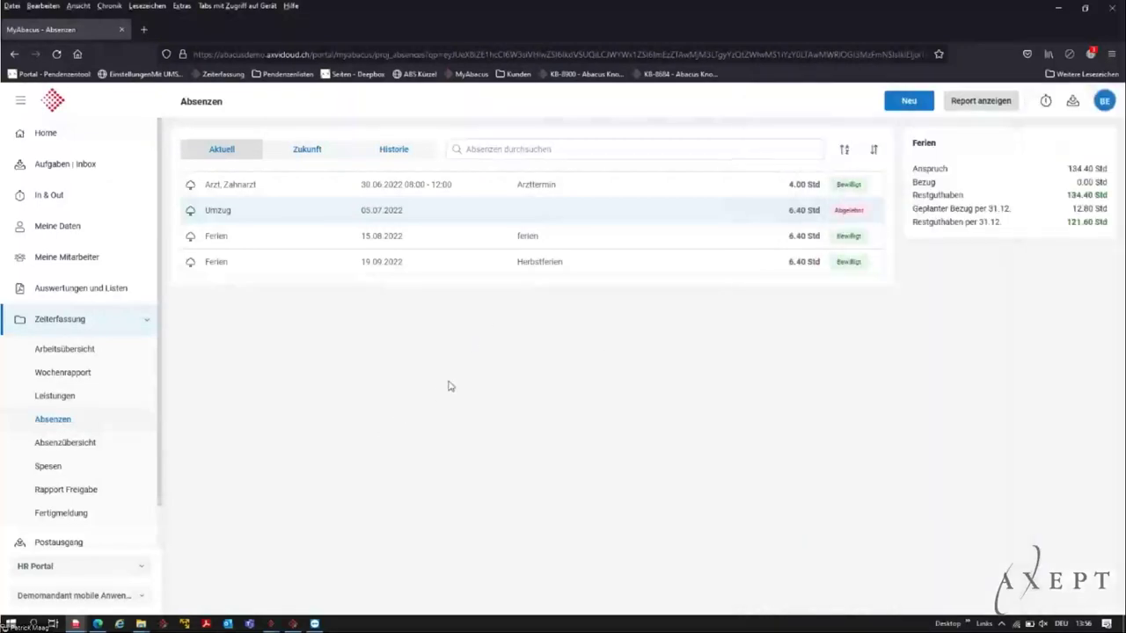